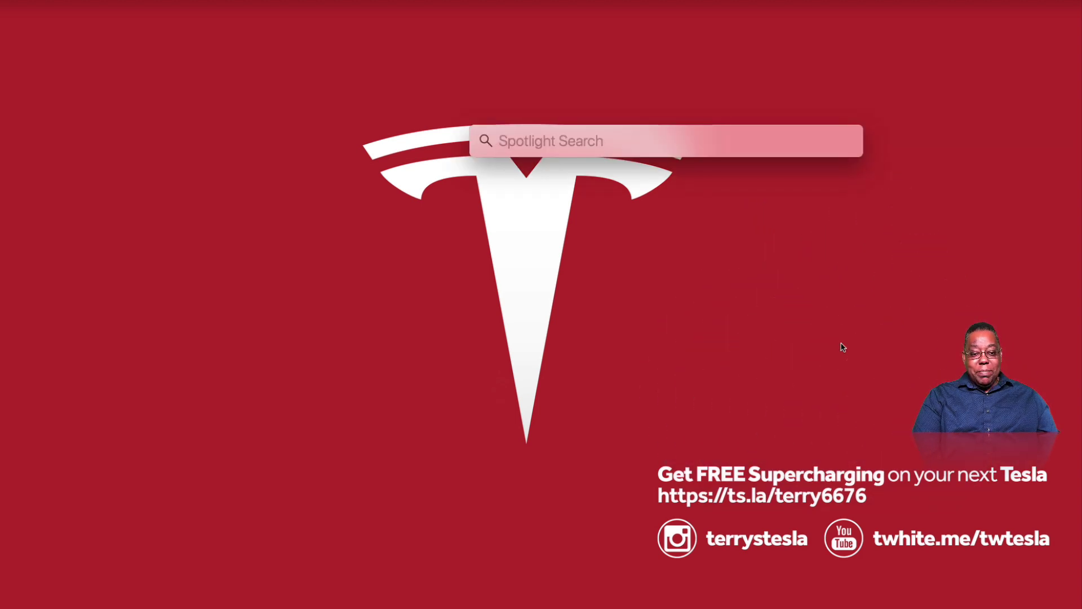
Step: Launch Disk Utility from Spotlight and inspect the TESLADRIVE volume (ExFAT, 126.57 GB)
{"action": "type", "text": "disk"}
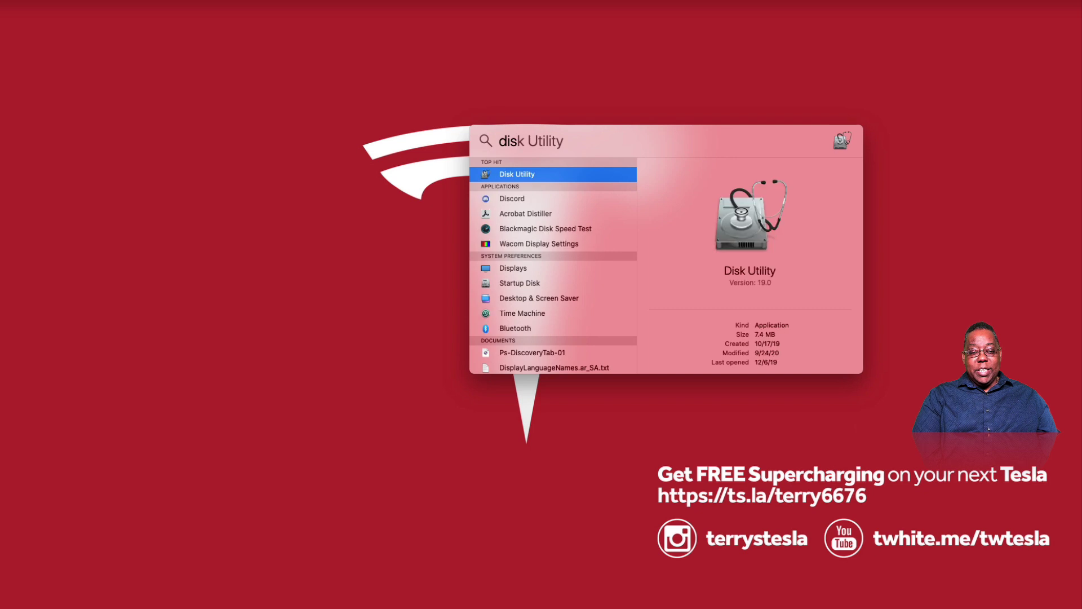
{"action": "key", "text": "Return"}
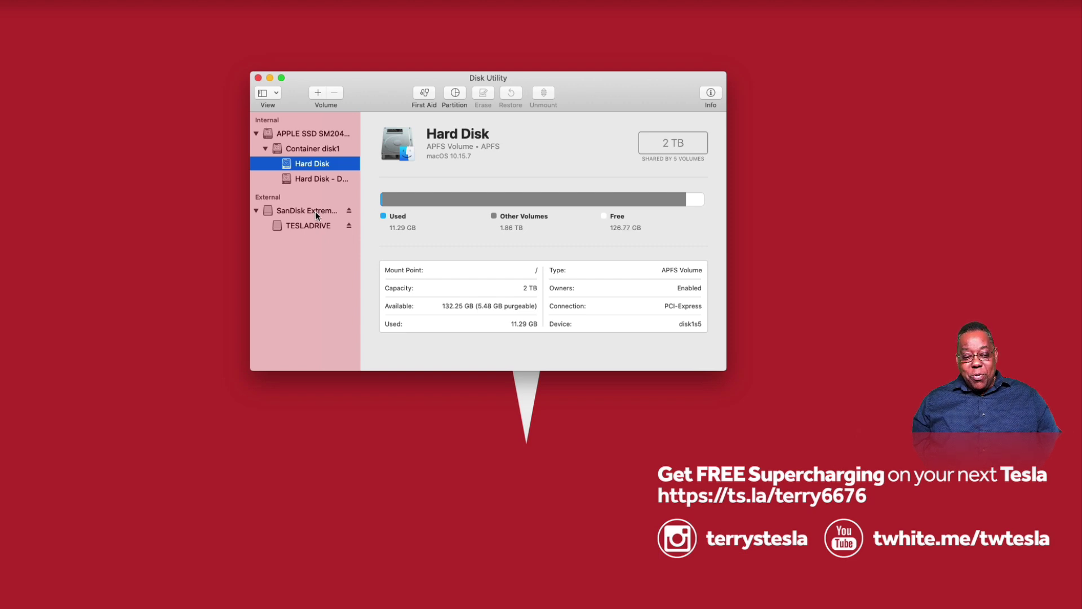
{"action": "left_click", "coordinate": [309, 227]}
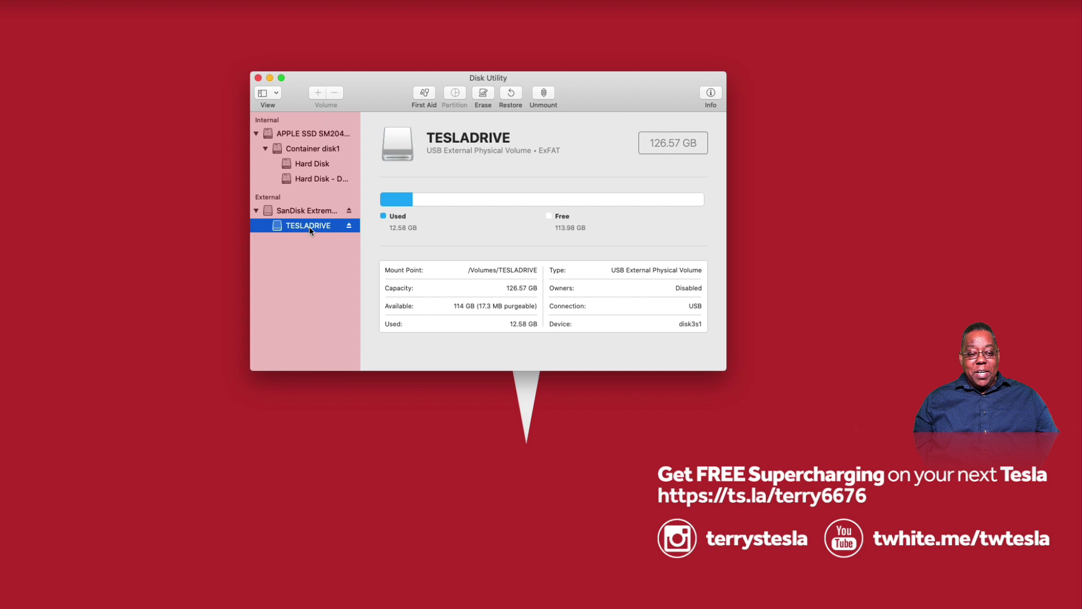
{"action": "right_click", "coordinate": [310, 227]}
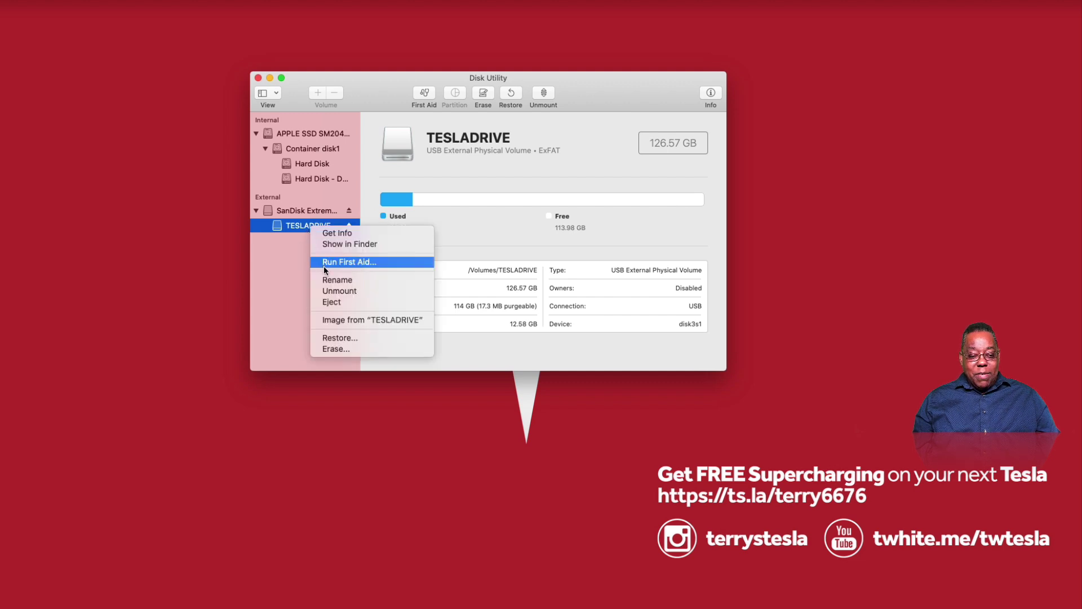
{"action": "left_click", "coordinate": [366, 245]}
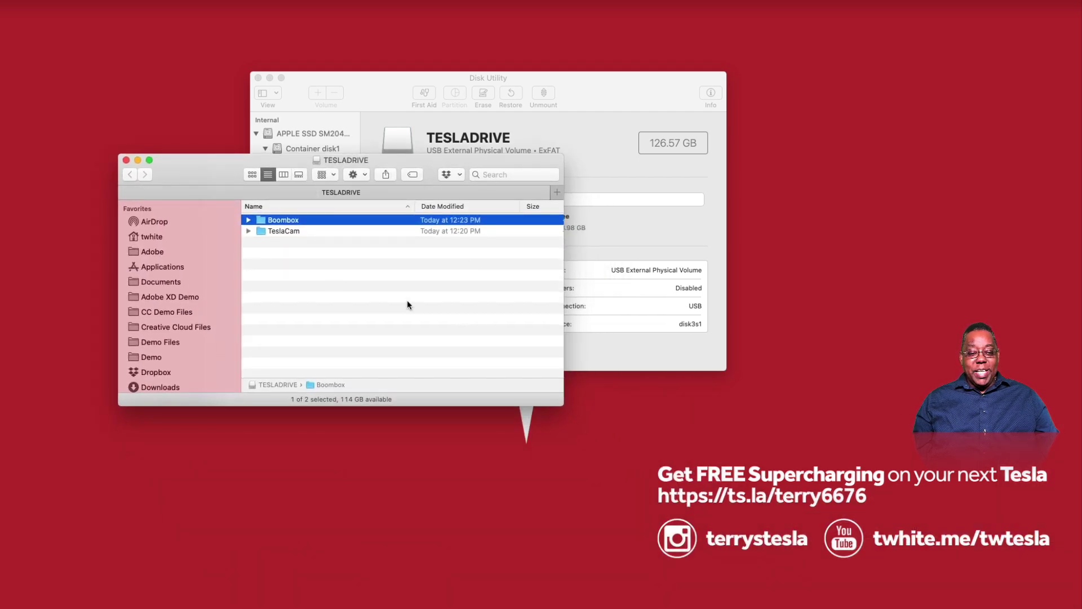
{"action": "left_click", "coordinate": [333, 284]}
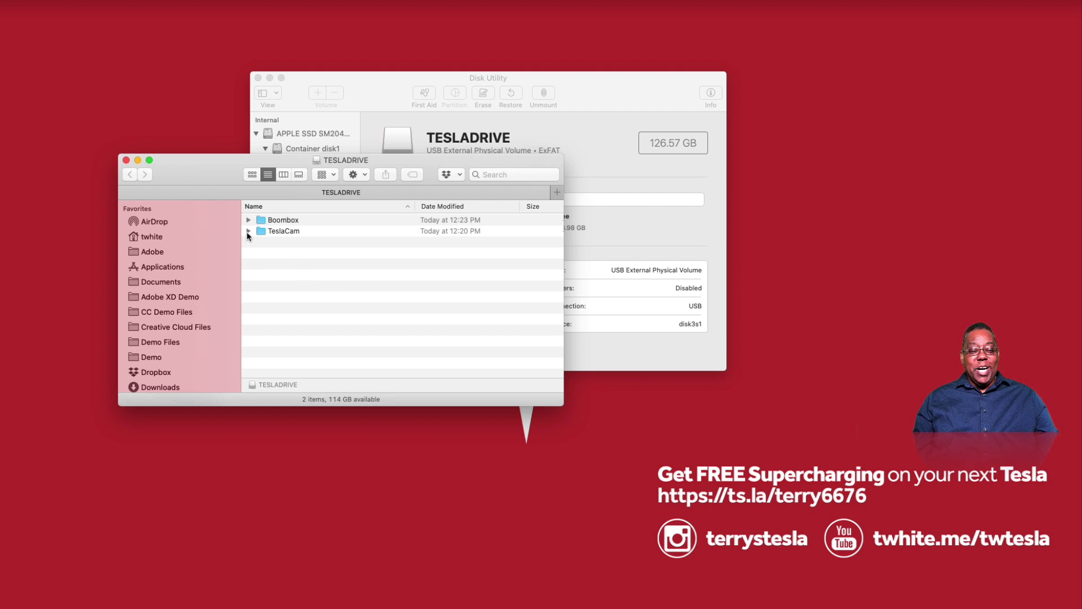
{"action": "left_click", "coordinate": [127, 160]}
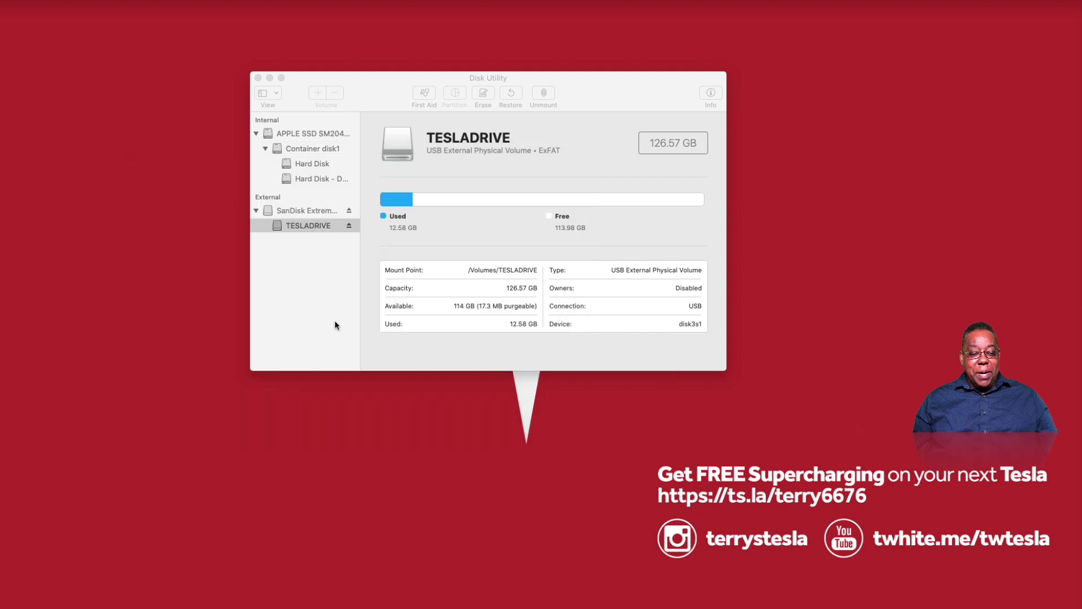
{"action": "left_click", "coordinate": [313, 211]}
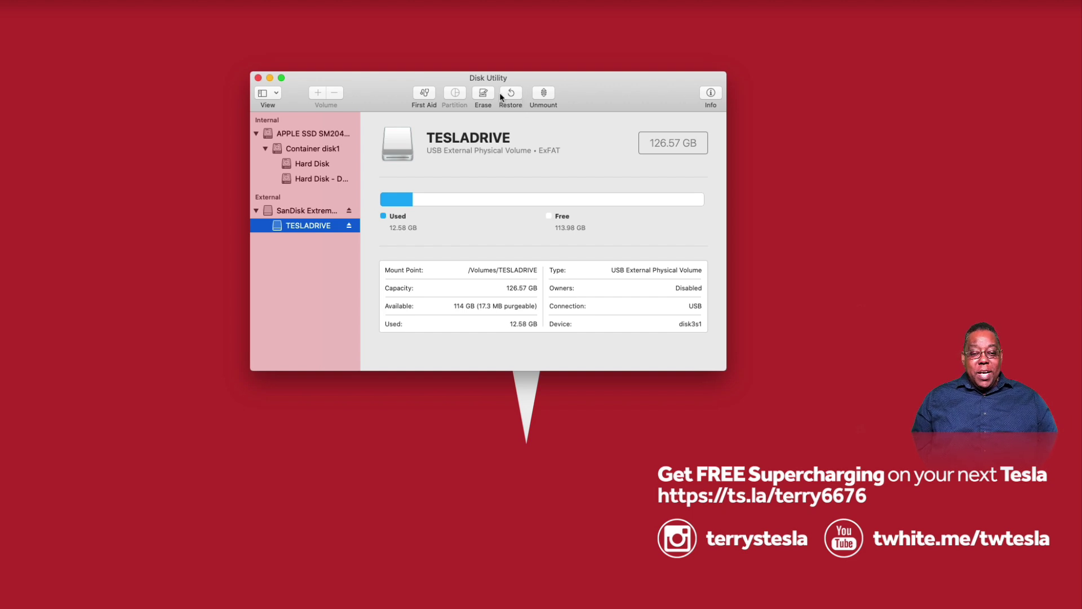
{"action": "left_click", "coordinate": [483, 93]}
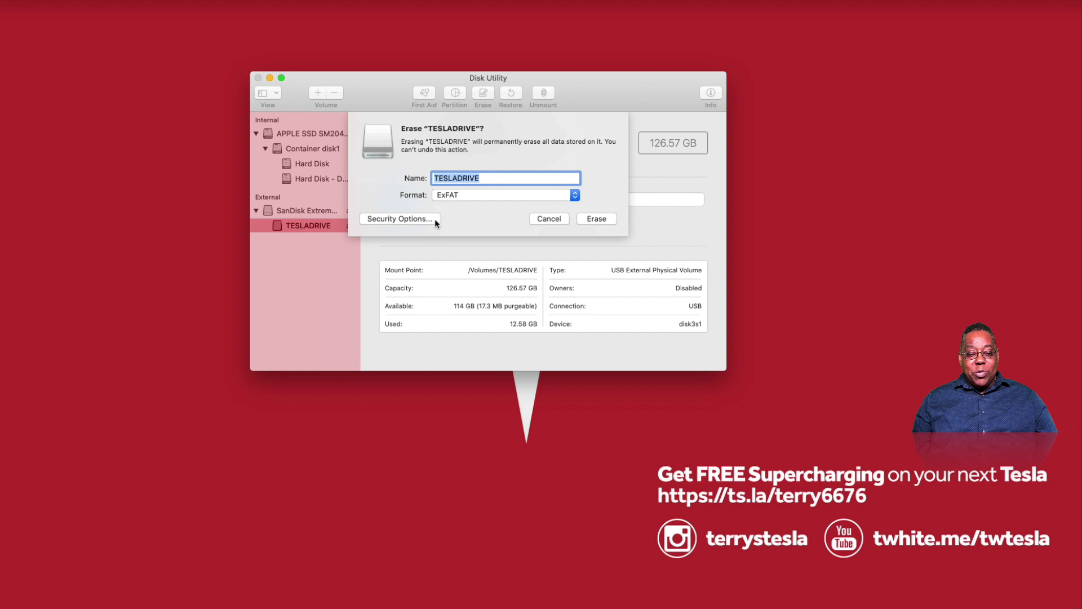
{"action": "left_click", "coordinate": [475, 196]}
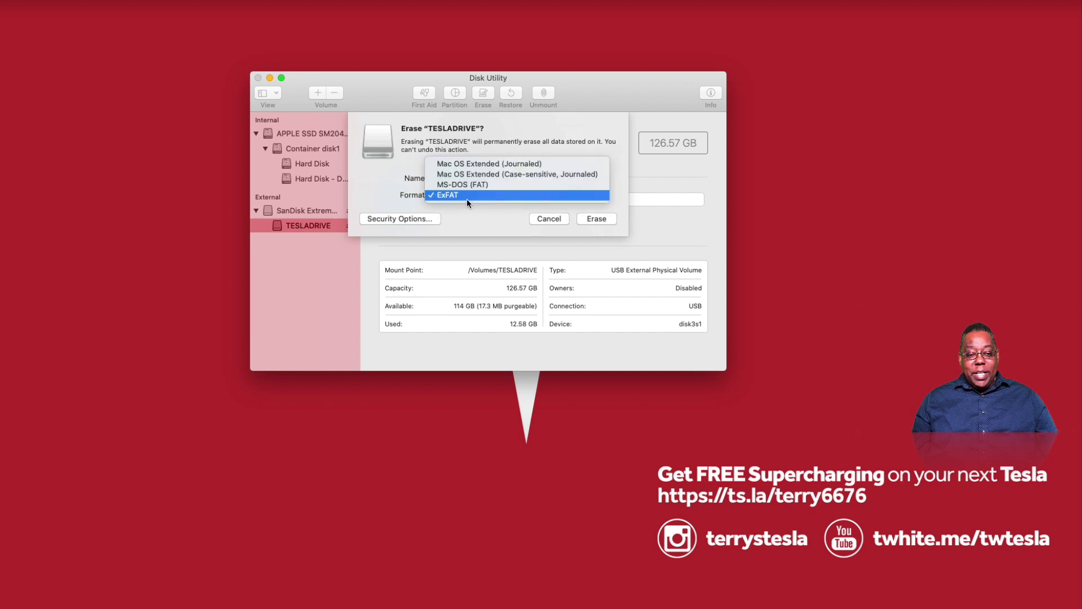
{"action": "left_click", "coordinate": [467, 199]}
Step: Cancel the erase, select SanDisk Extreme Media, and show all devices in the sidebar
{"action": "left_click", "coordinate": [542, 219]}
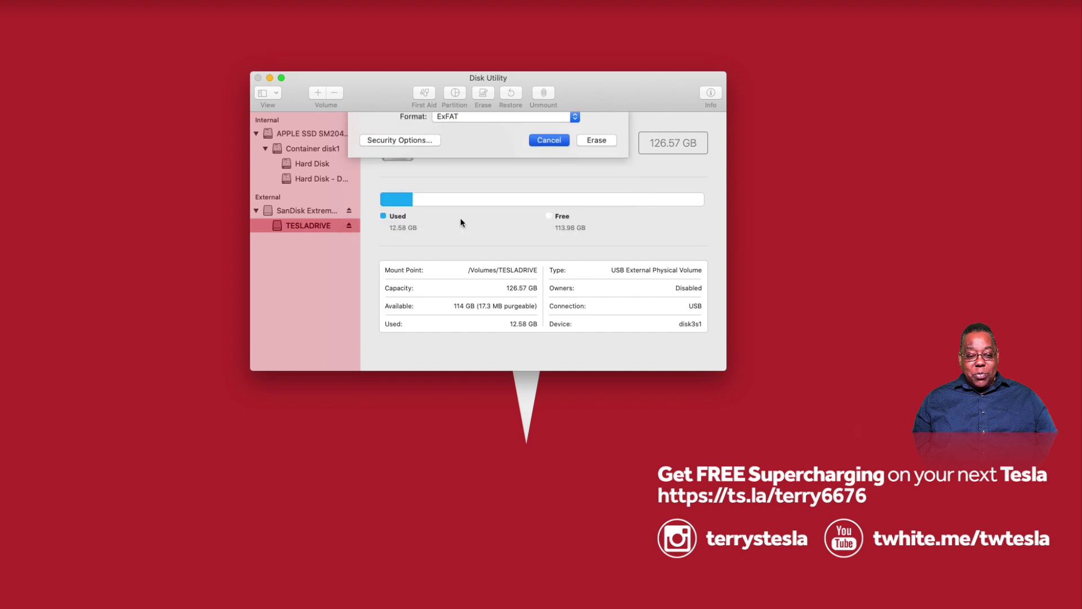
{"action": "left_click", "coordinate": [299, 210]}
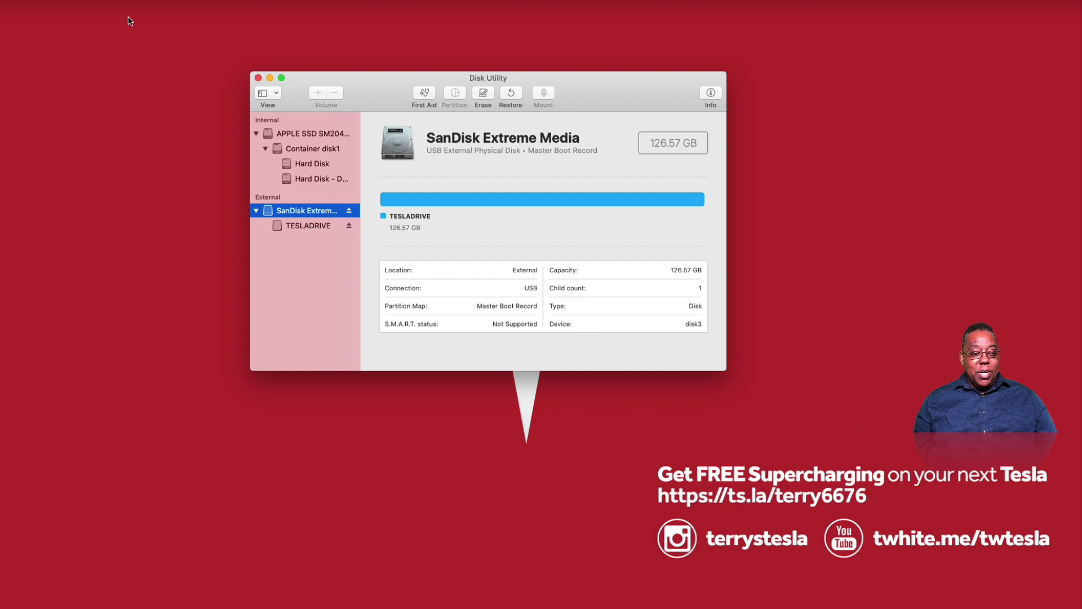
{"action": "left_click", "coordinate": [151, 0]}
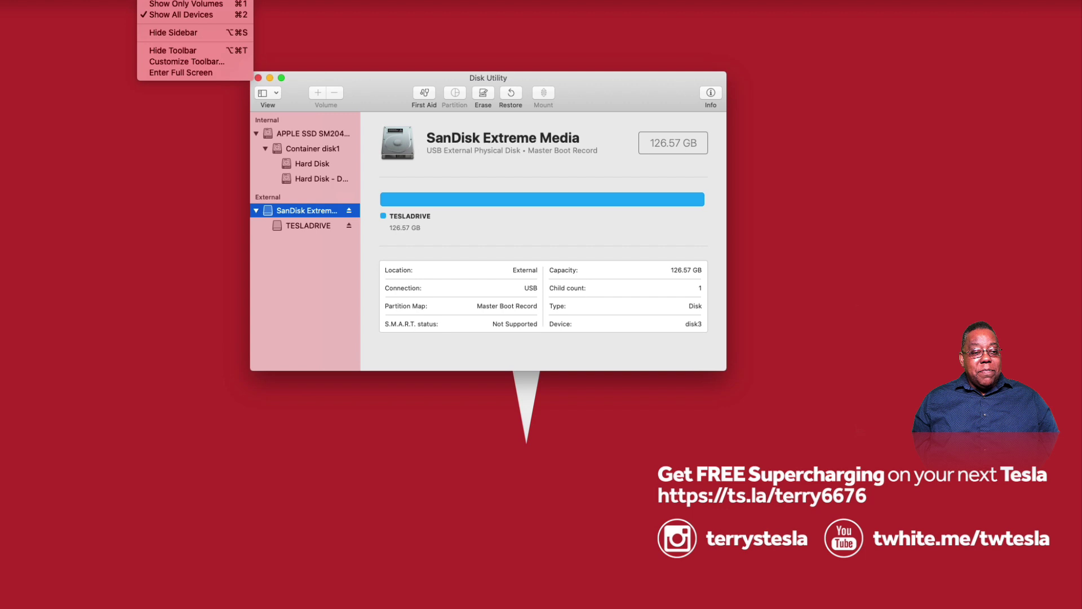
{"action": "left_click", "coordinate": [173, 19]}
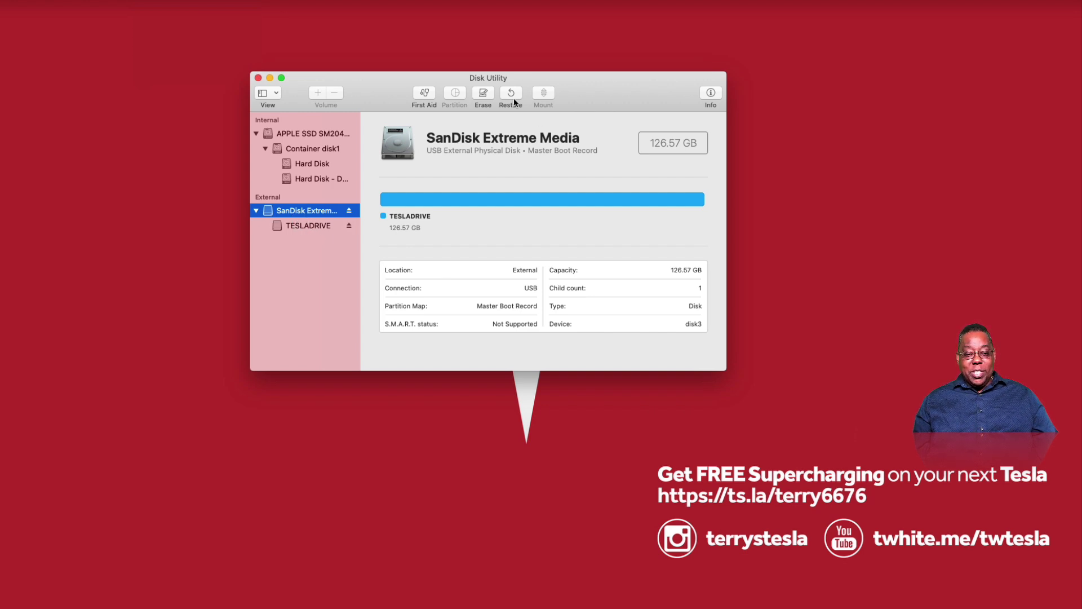
Step: Erase the SanDisk disk with a GUID Partition Map, leaving a 126.22 GB Untitled volume
{"action": "left_click", "coordinate": [486, 92]}
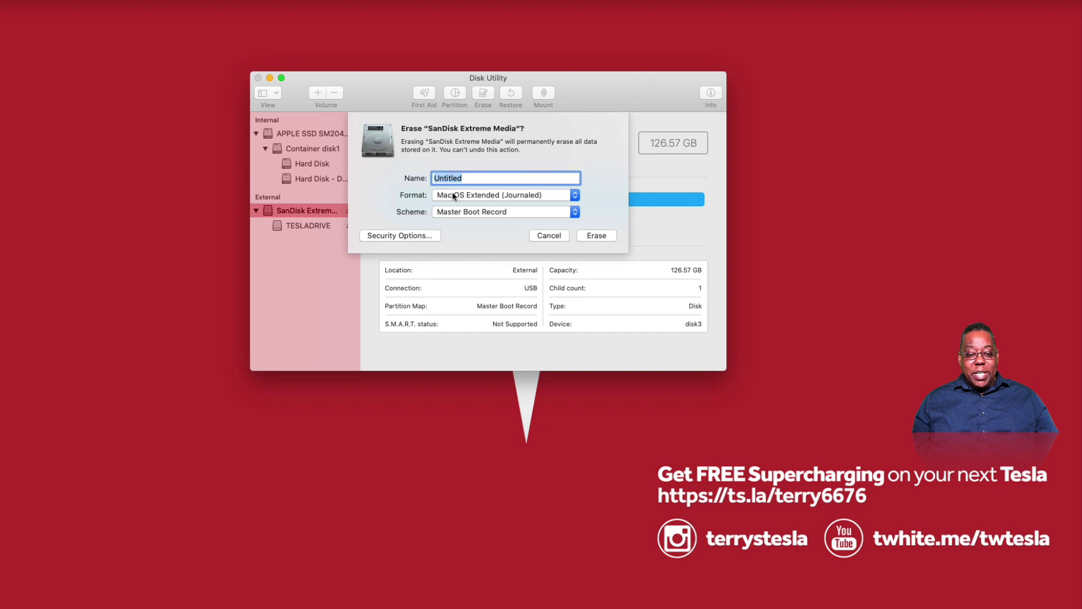
{"action": "left_click", "coordinate": [459, 214]}
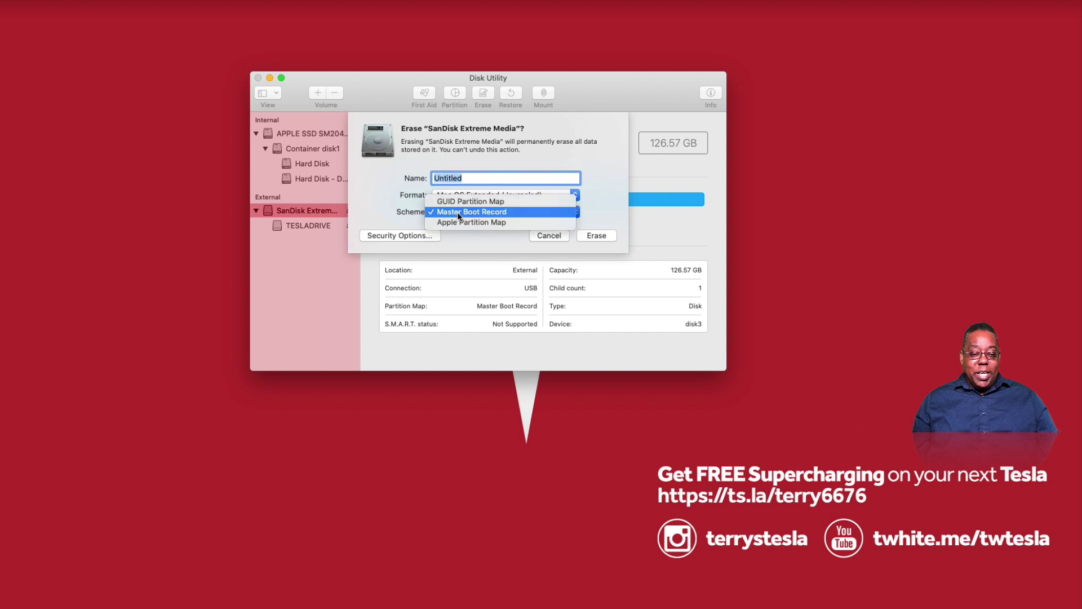
{"action": "left_click", "coordinate": [514, 201]}
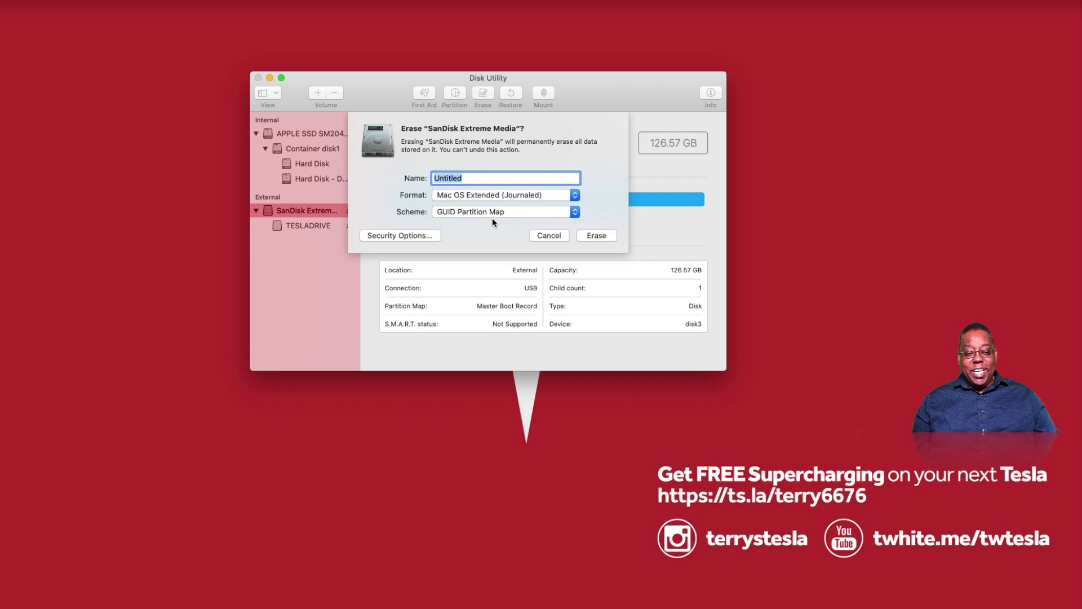
{"action": "left_click", "coordinate": [593, 235]}
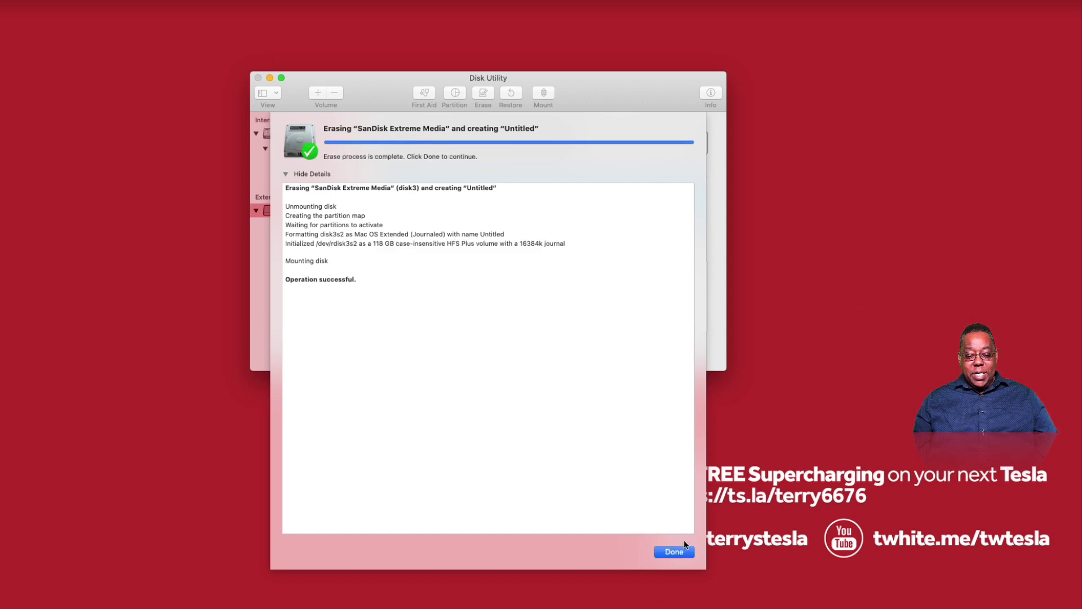
{"action": "left_click", "coordinate": [677, 553]}
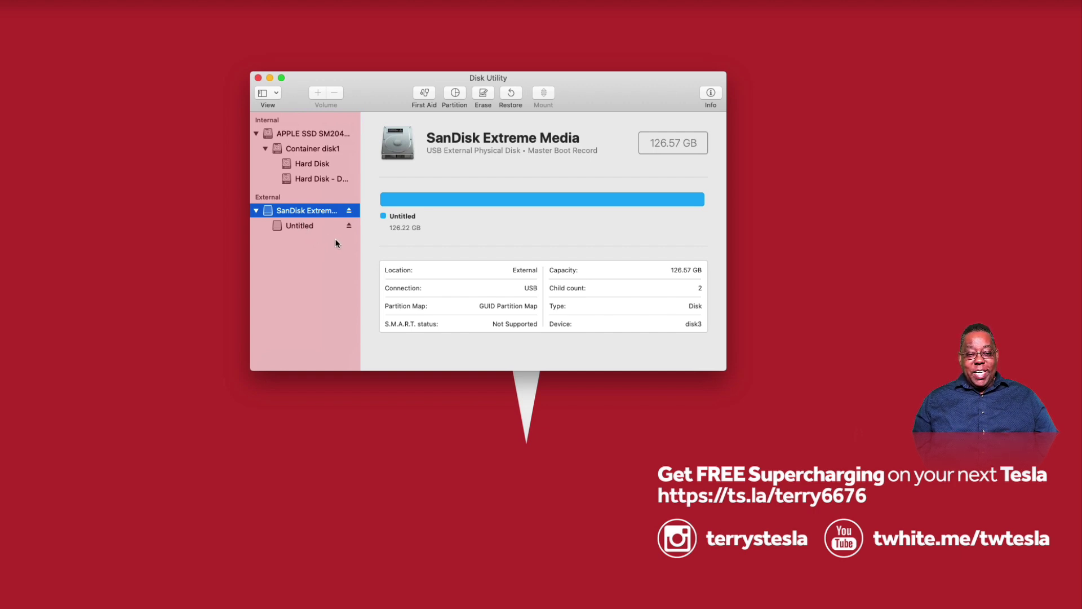
Step: Add a second partition, Untitled 2, and shrink it to 15.3 GB beside 111 GB Untitled
{"action": "left_click", "coordinate": [454, 93]}
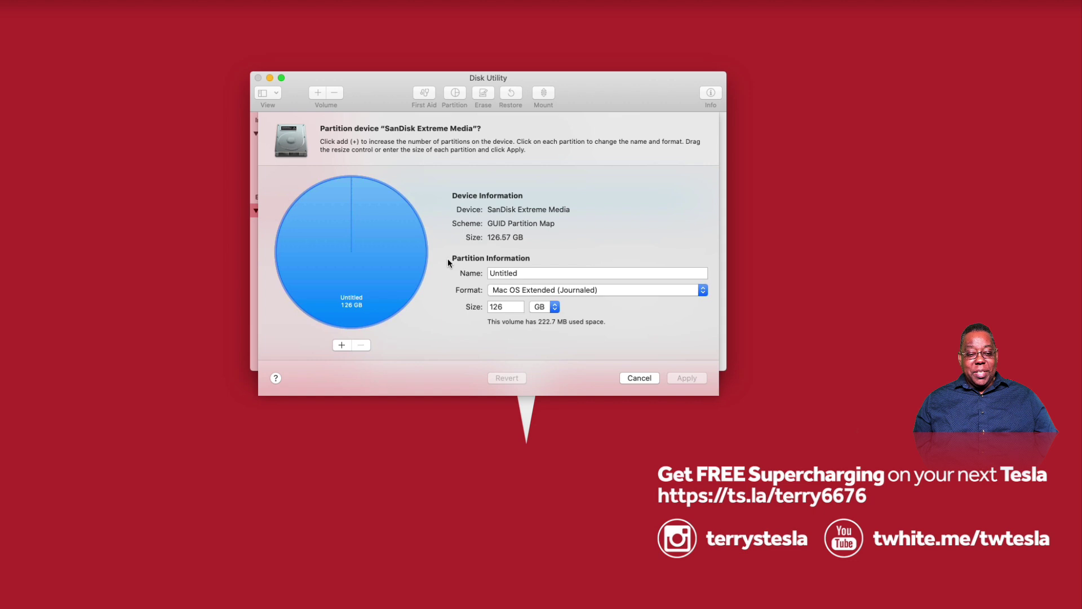
{"action": "left_click", "coordinate": [342, 345]}
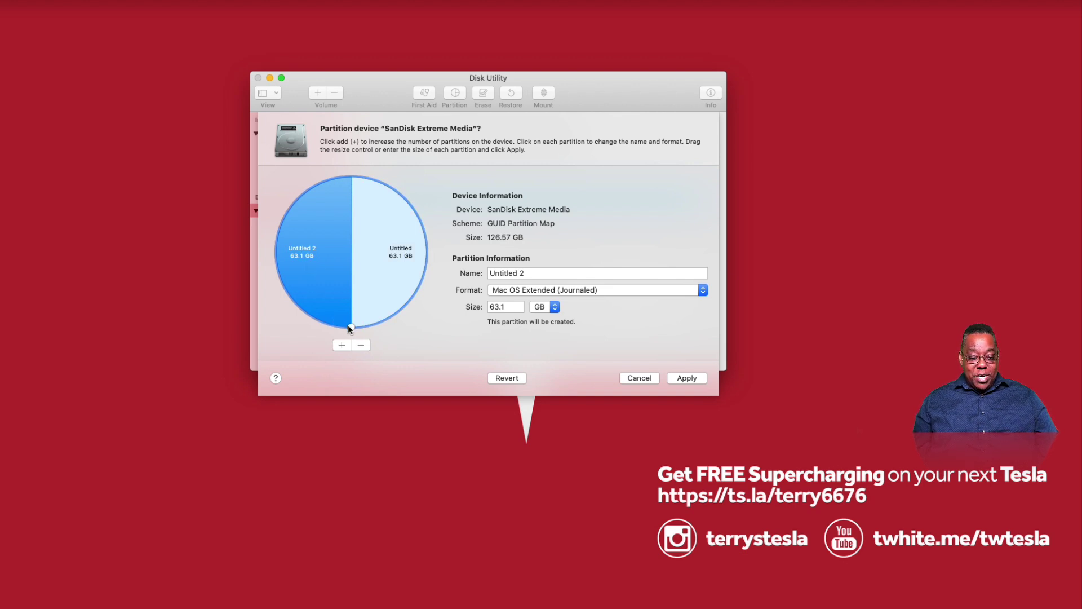
{"action": "left_click_drag", "start_coordinate": [349, 325], "coordinate": [322, 222]}
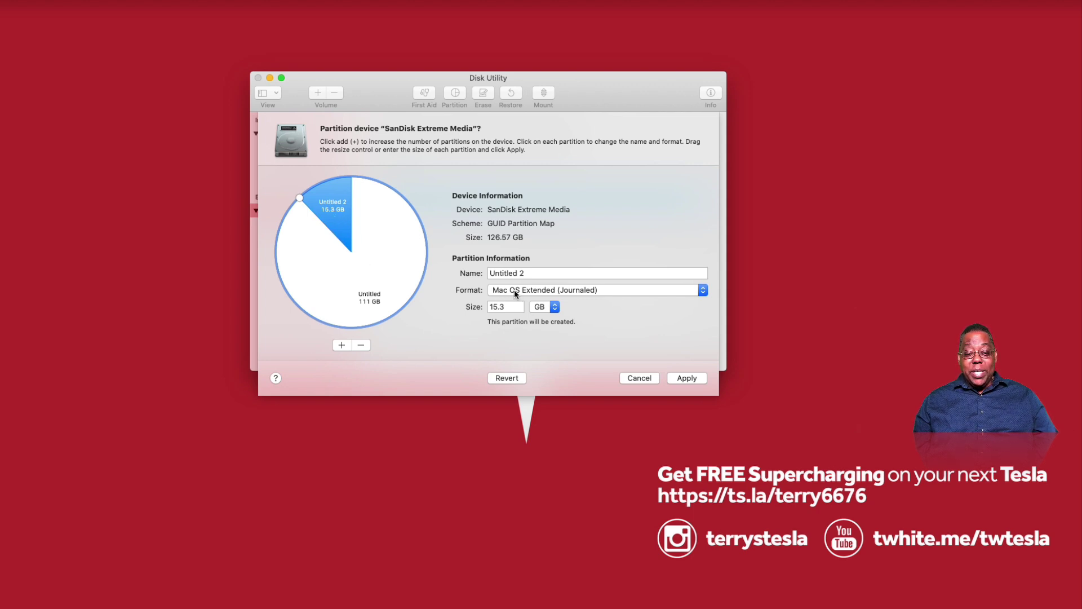
Step: Format the 15.3 GB partition as ExFAT and name it Boombox
{"action": "left_click", "coordinate": [581, 288]}
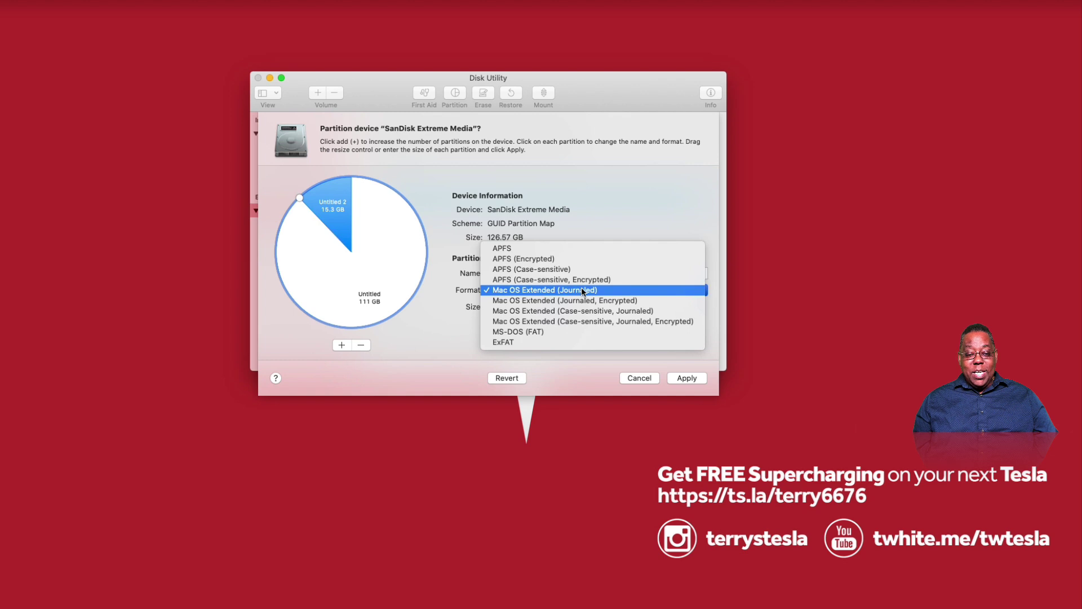
{"action": "left_click", "coordinate": [583, 341]}
{"action": "left_click_drag", "start_coordinate": [547, 276], "coordinate": [486, 262]}
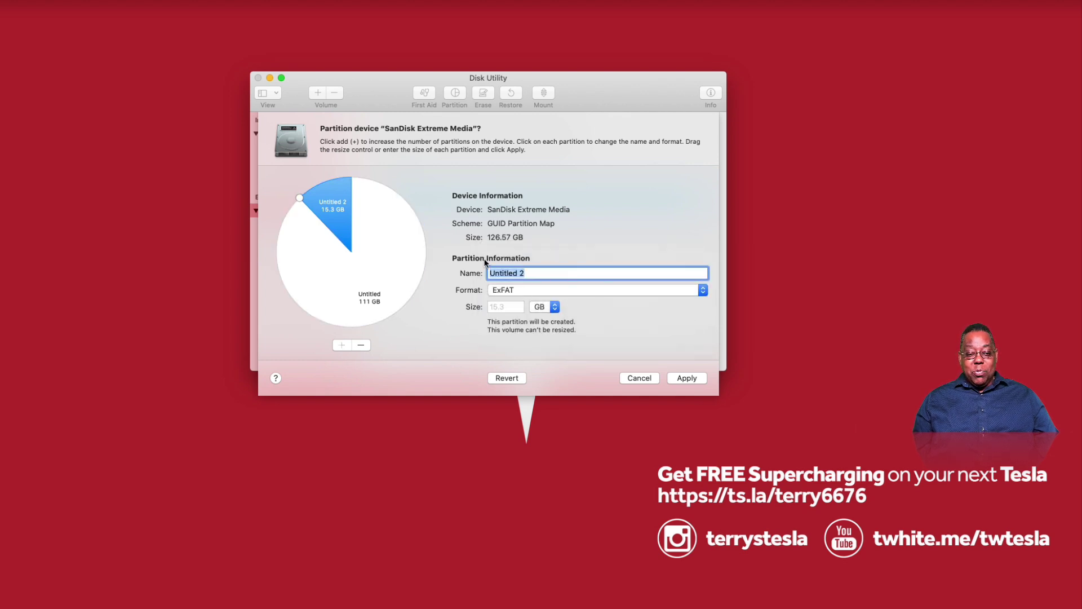
{"action": "type", "text": "Boom"}
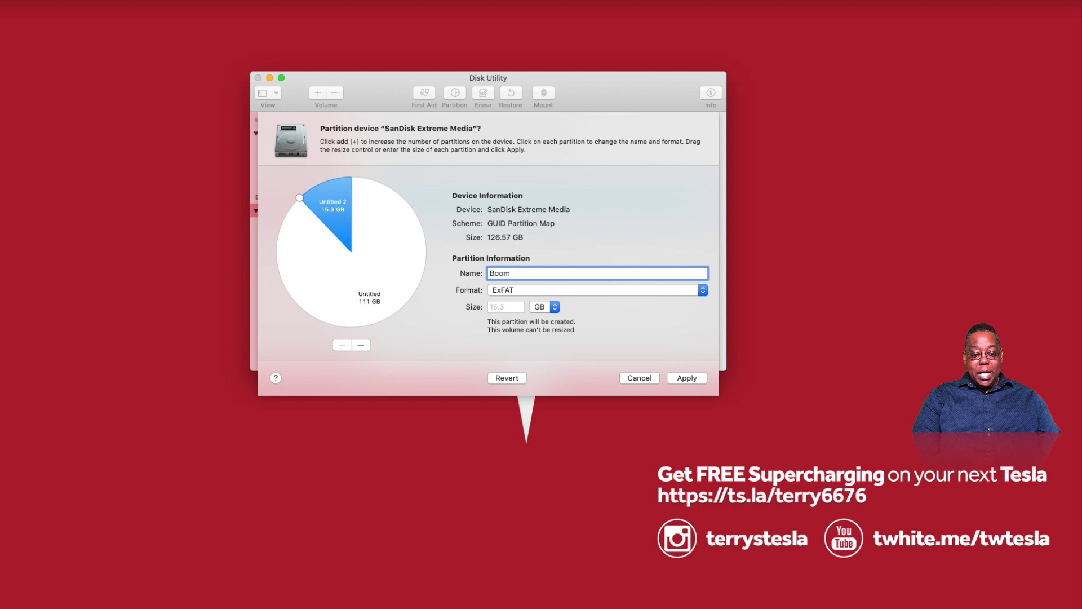
{"action": "type", "text": "box"}
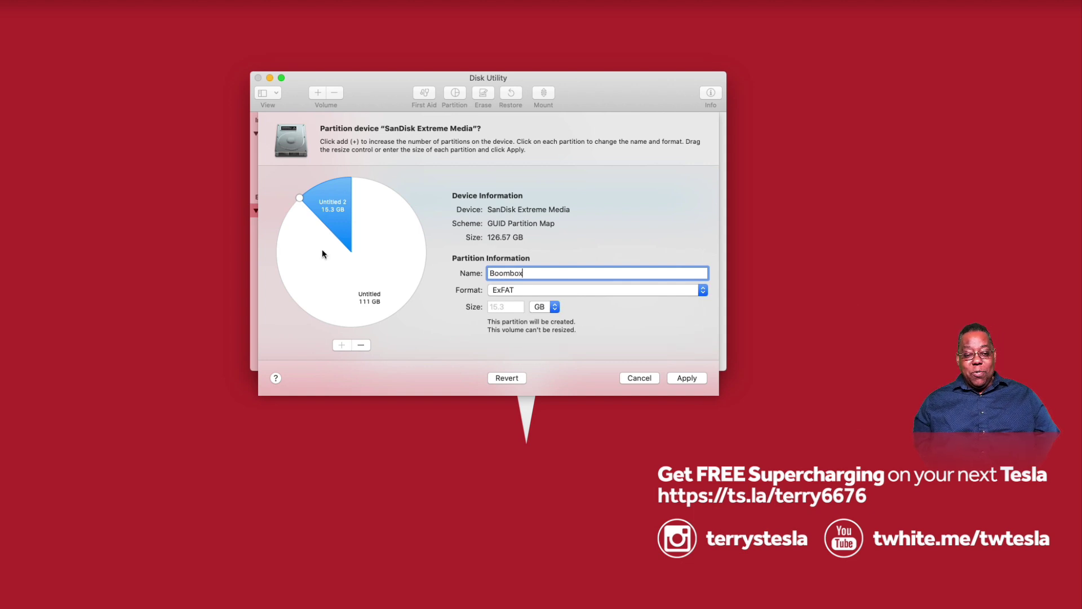
Step: Format the 111 GB partition as ExFAT and name it TESLADRIVE
{"action": "left_click", "coordinate": [349, 270]}
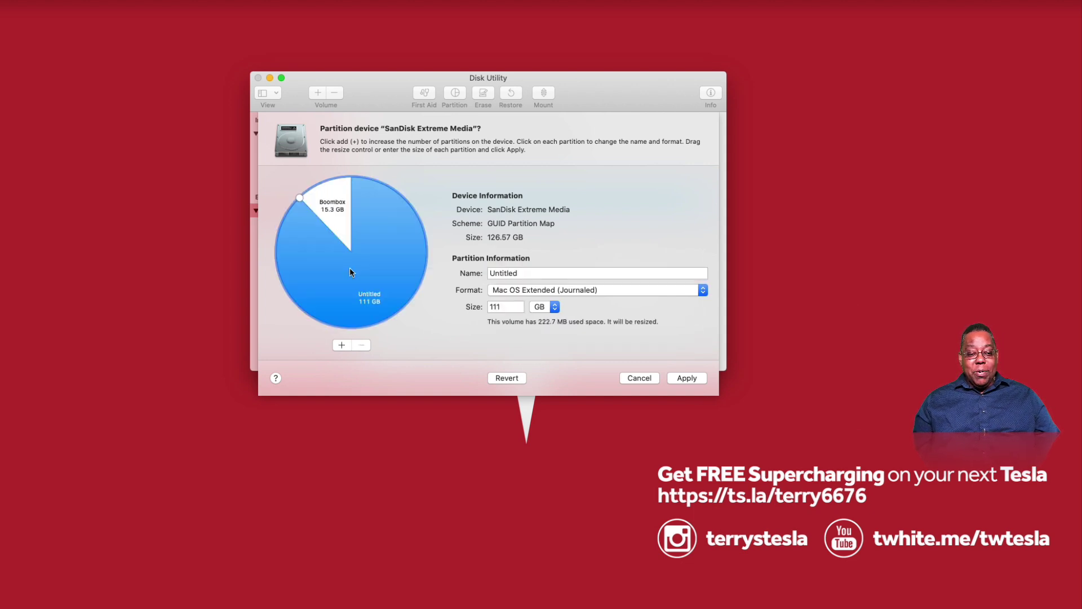
{"action": "left_click", "coordinate": [532, 289]}
{"action": "left_click", "coordinate": [543, 343]}
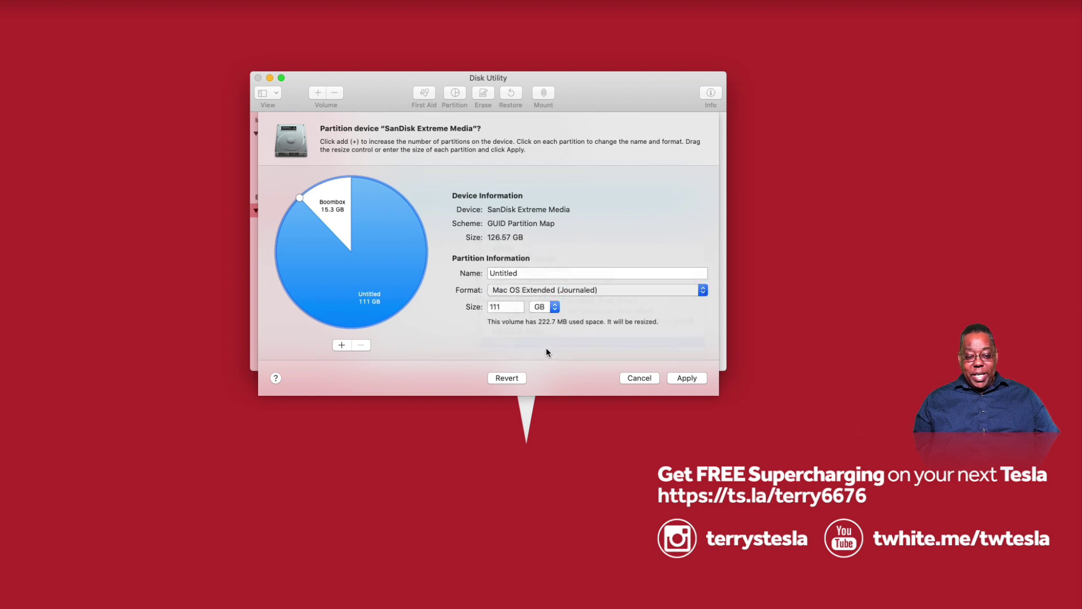
{"action": "double_click", "coordinate": [525, 275]}
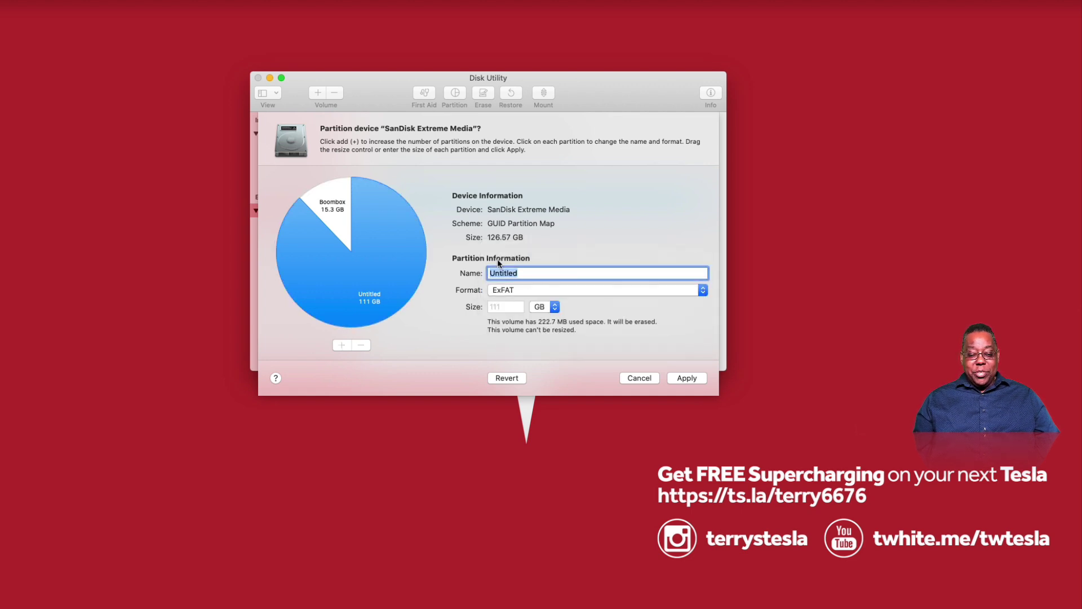
{"action": "type", "text": "TES"}
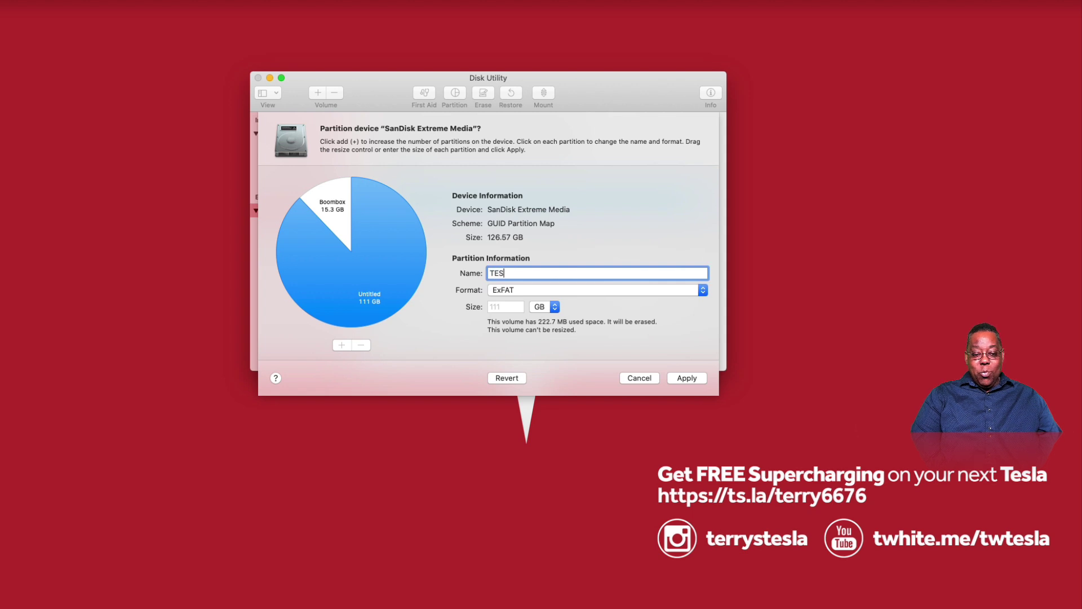
{"action": "type", "text": "LADRIVE"}
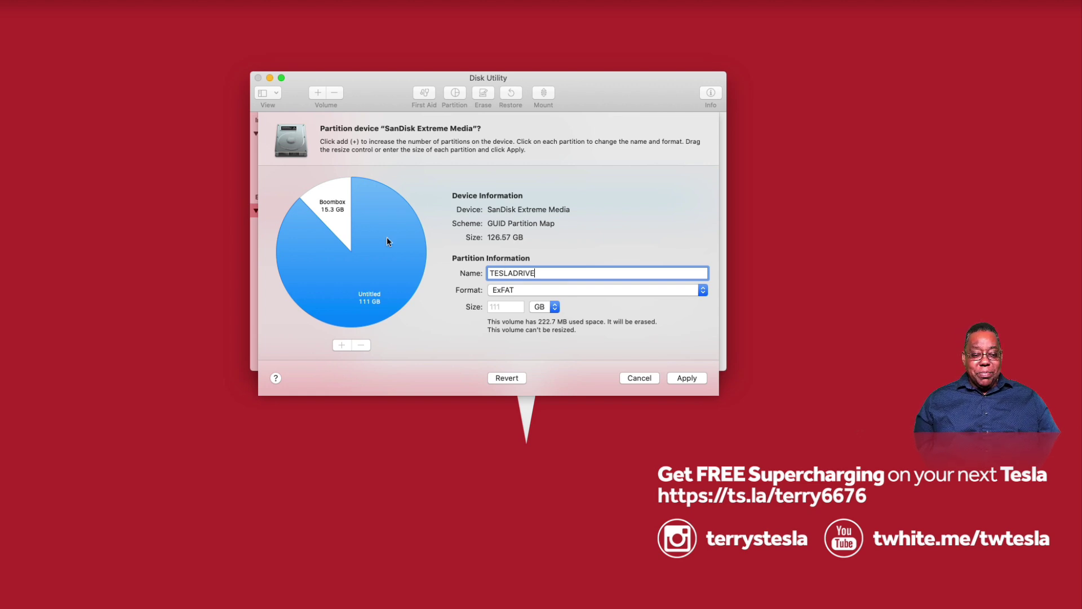
{"action": "left_click", "coordinate": [339, 221]}
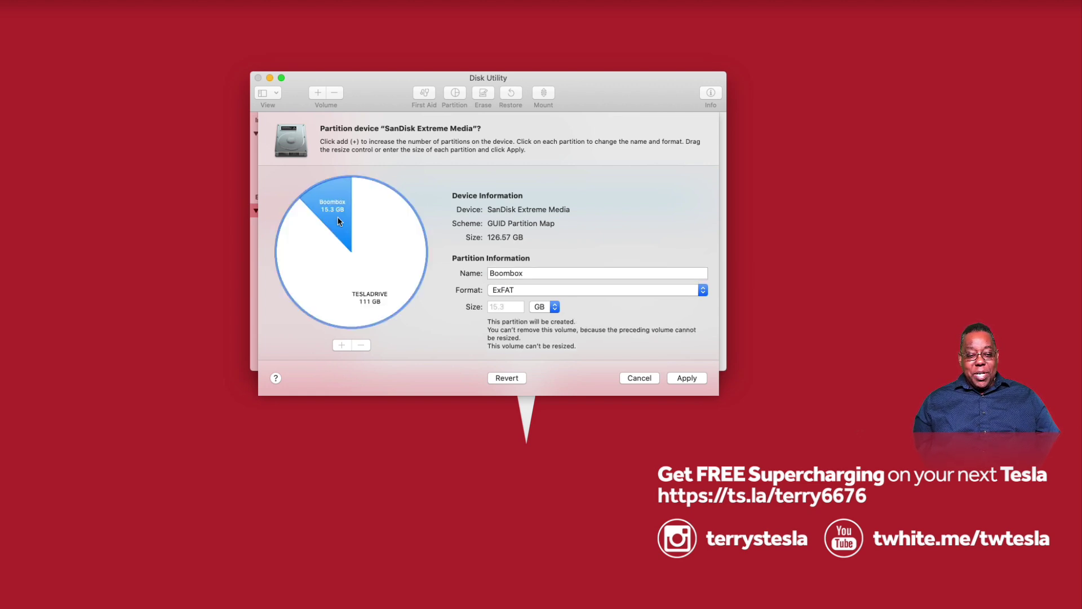
{"action": "left_click", "coordinate": [386, 274]}
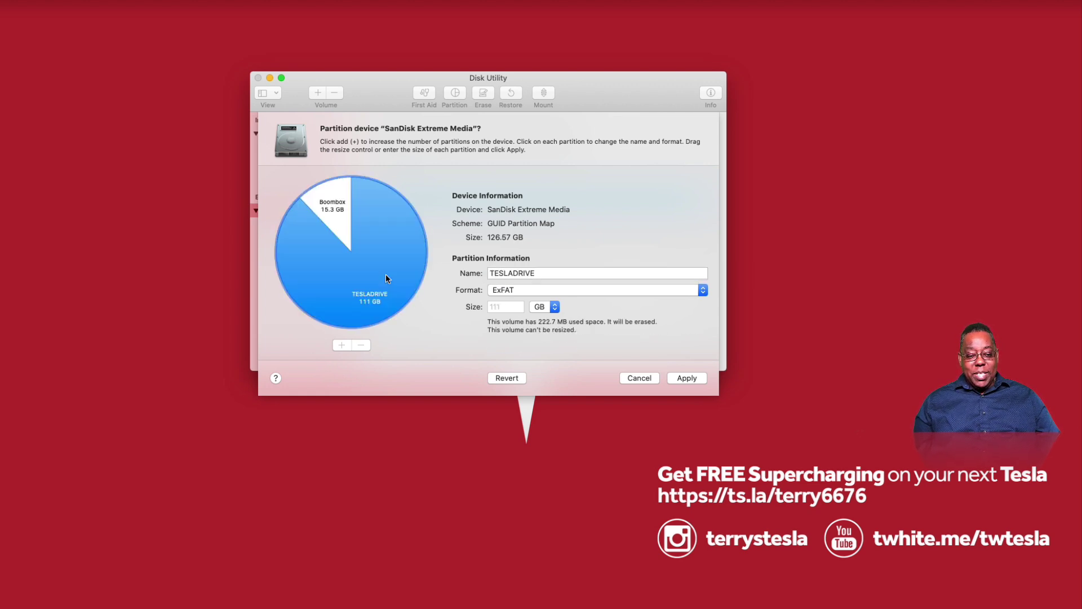
Step: Apply the layout, creating TESLADRIVE (110.92 GB) and Boombox (15.16 GB) volumes
{"action": "left_click", "coordinate": [327, 211]}
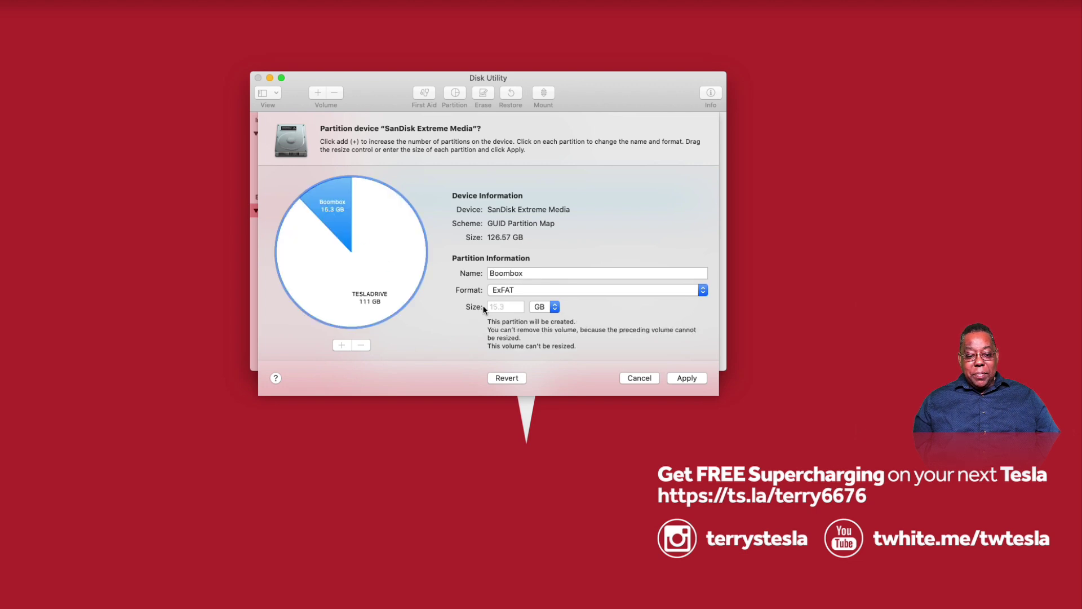
{"action": "left_click", "coordinate": [399, 288]}
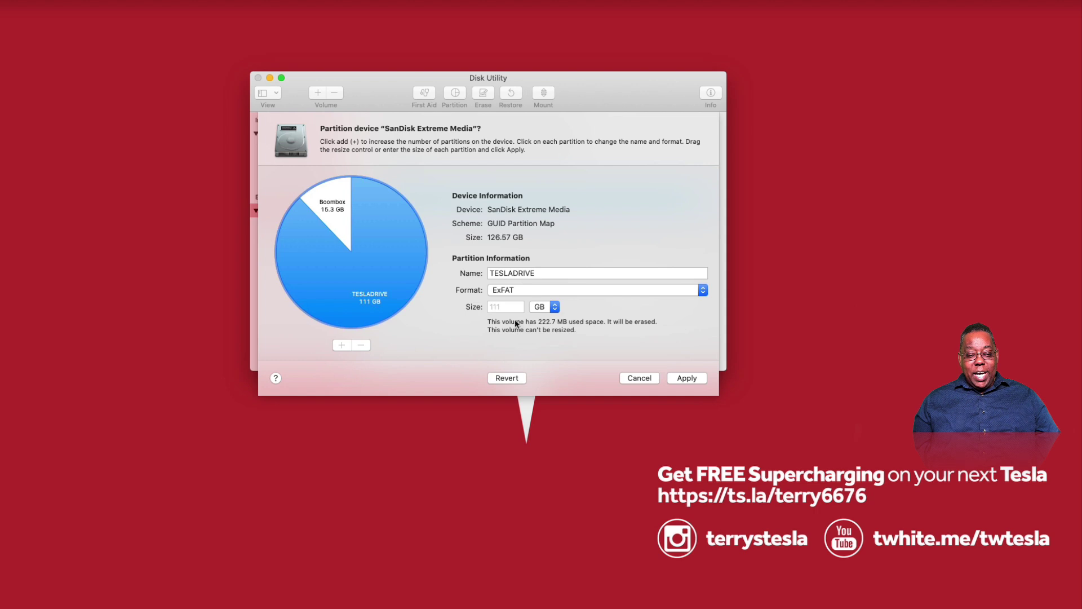
{"action": "left_click", "coordinate": [680, 376]}
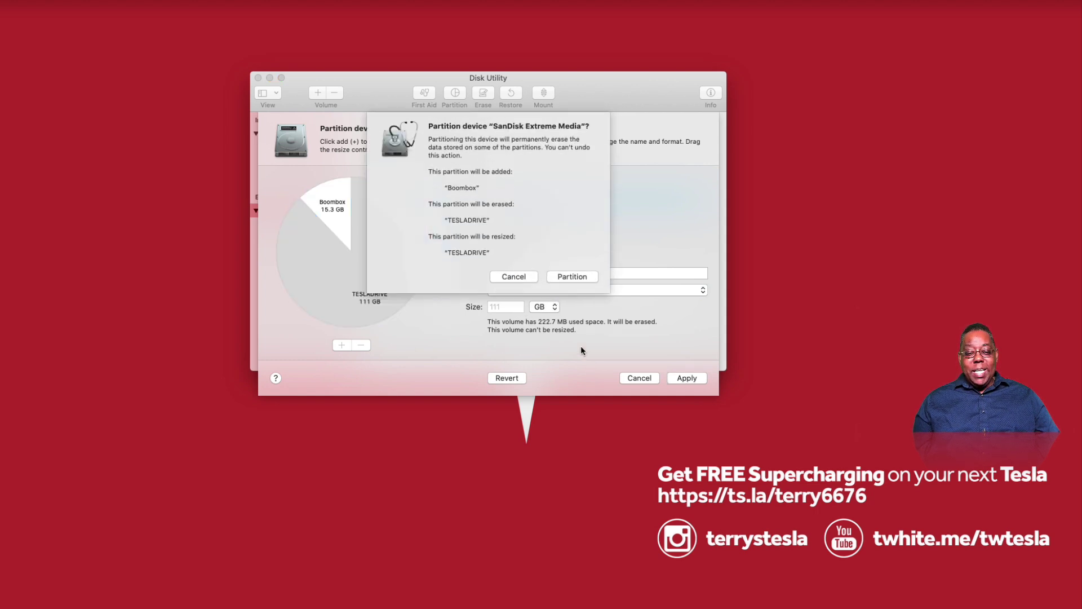
{"action": "left_click", "coordinate": [573, 276]}
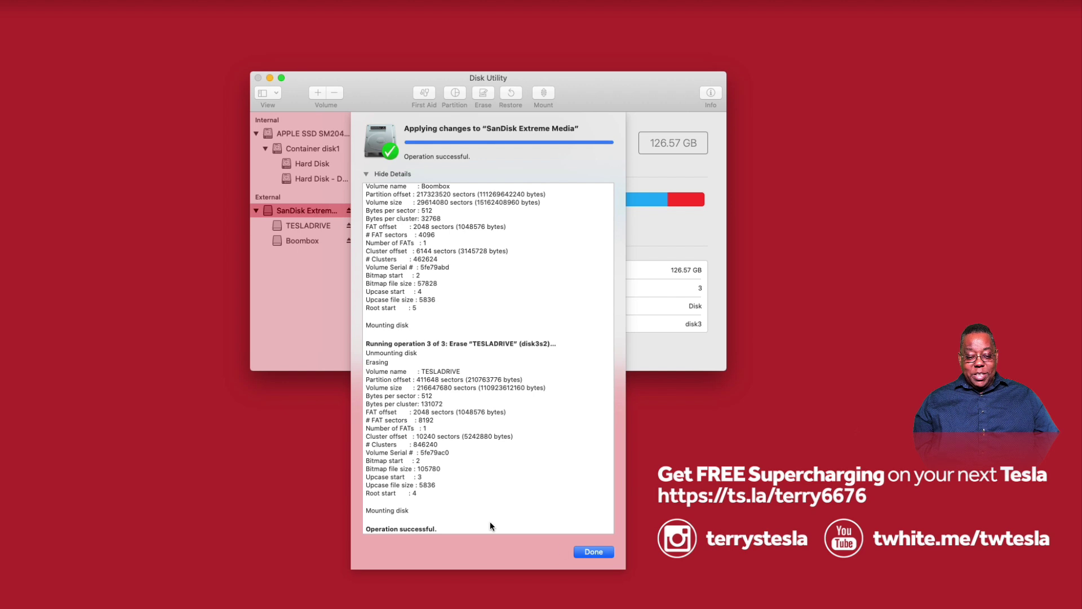
{"action": "left_click", "coordinate": [592, 552]}
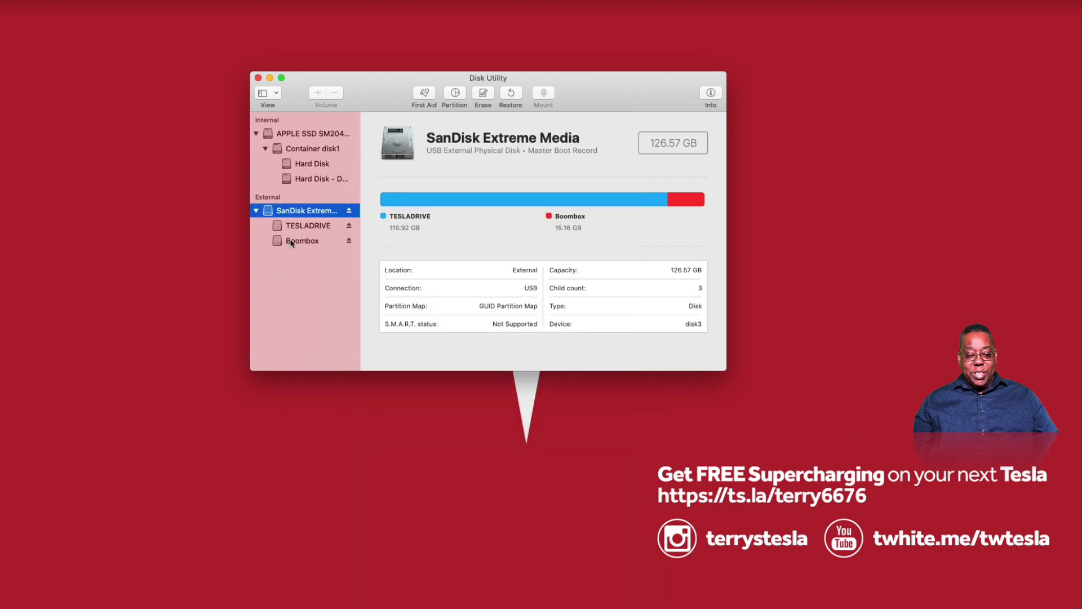
Step: Inspect the TESLADRIVE and Boombox volumes, ending on TESLADRIVE (110.92 GB, ExFAT)
{"action": "left_click", "coordinate": [314, 226]}
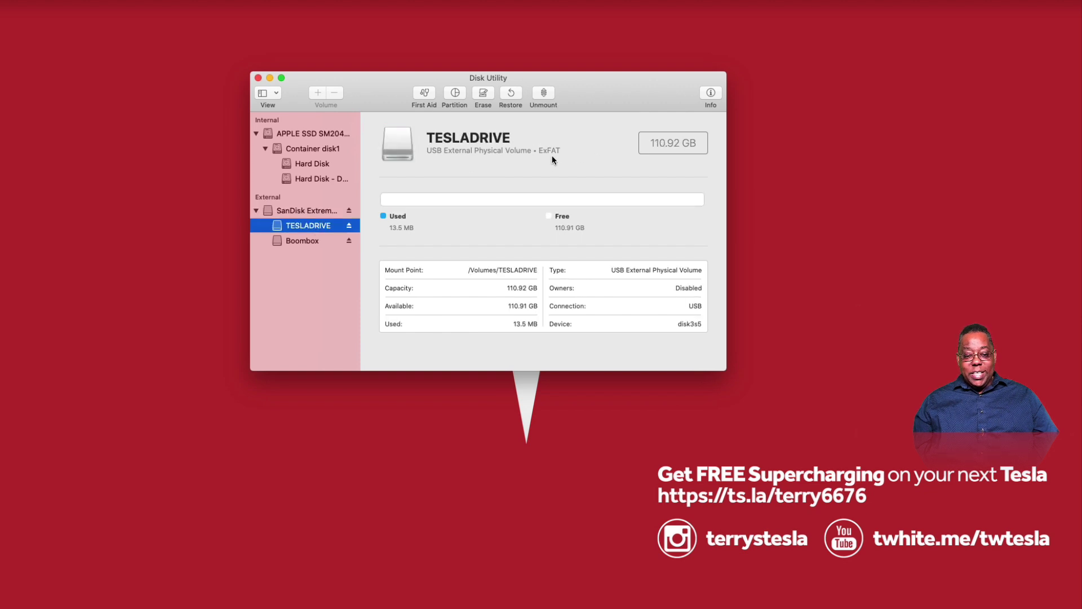
{"action": "left_click", "coordinate": [301, 241]}
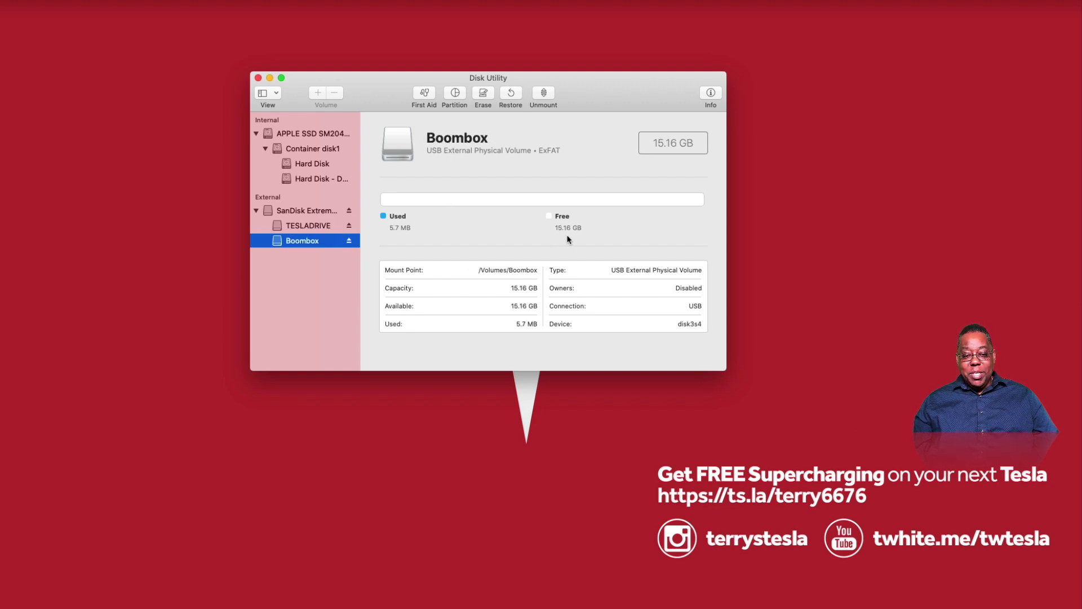
{"action": "left_click", "coordinate": [310, 226]}
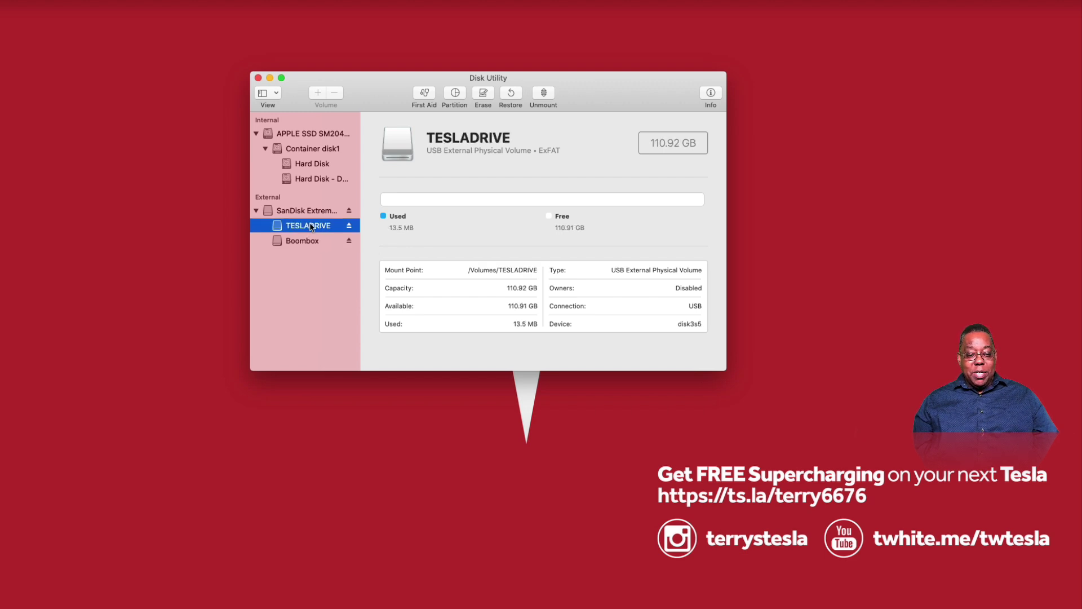
Step: Show TESLADRIVE in Finder and move its window to the top left
{"action": "right_click", "coordinate": [310, 224]}
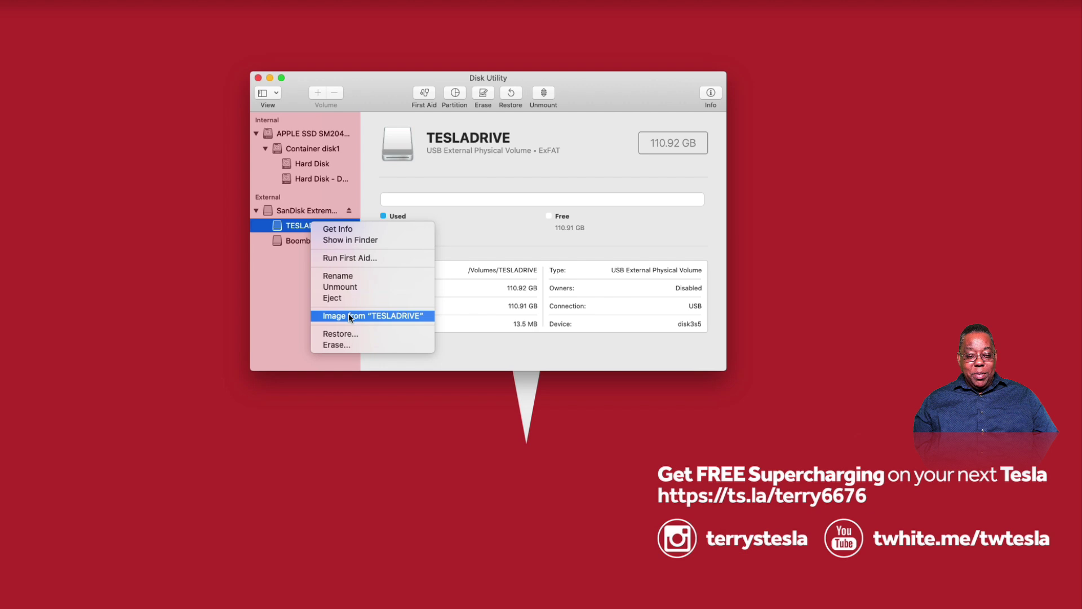
{"action": "left_click", "coordinate": [361, 241]}
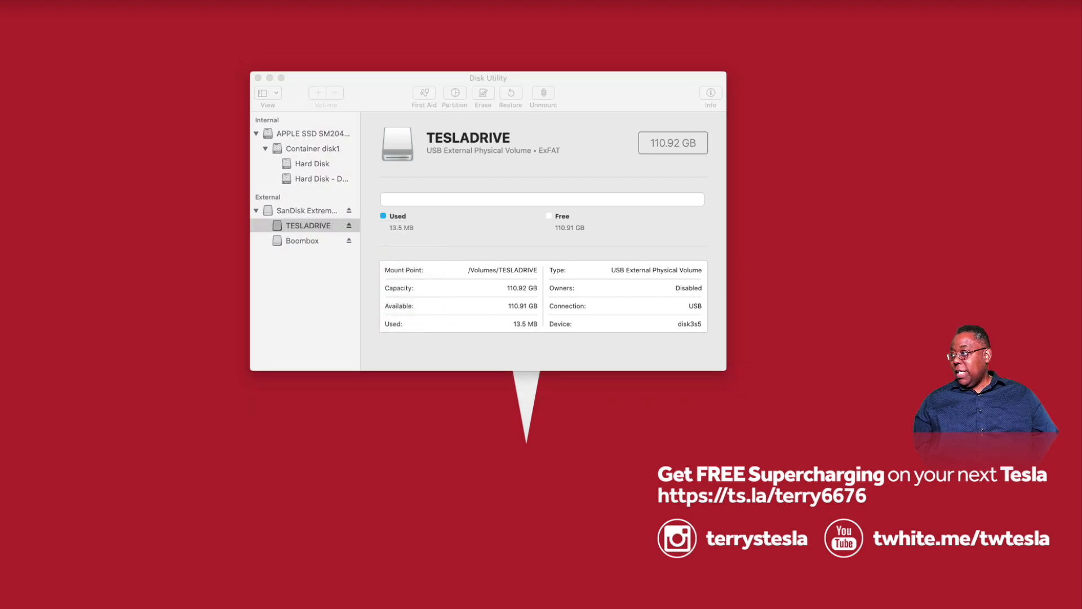
{"action": "left_click_drag", "start_coordinate": [706, 252], "coordinate": [346, 58]}
{"action": "left_click", "coordinate": [629, 226]}
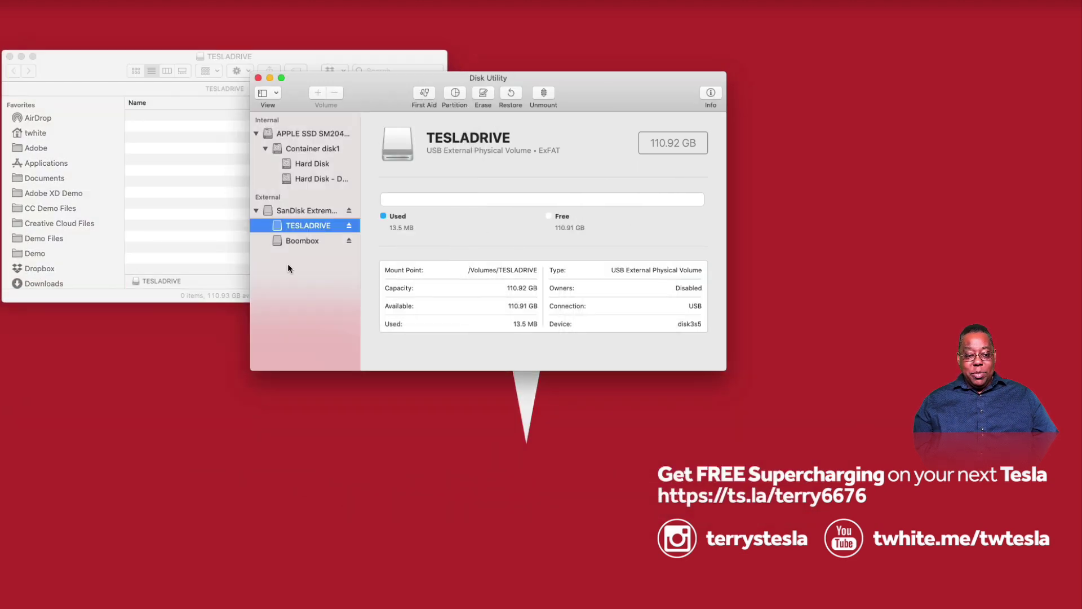
Step: Show Boombox in Finder and move its window to the lower left
{"action": "left_click", "coordinate": [298, 239]}
{"action": "right_click", "coordinate": [297, 239]}
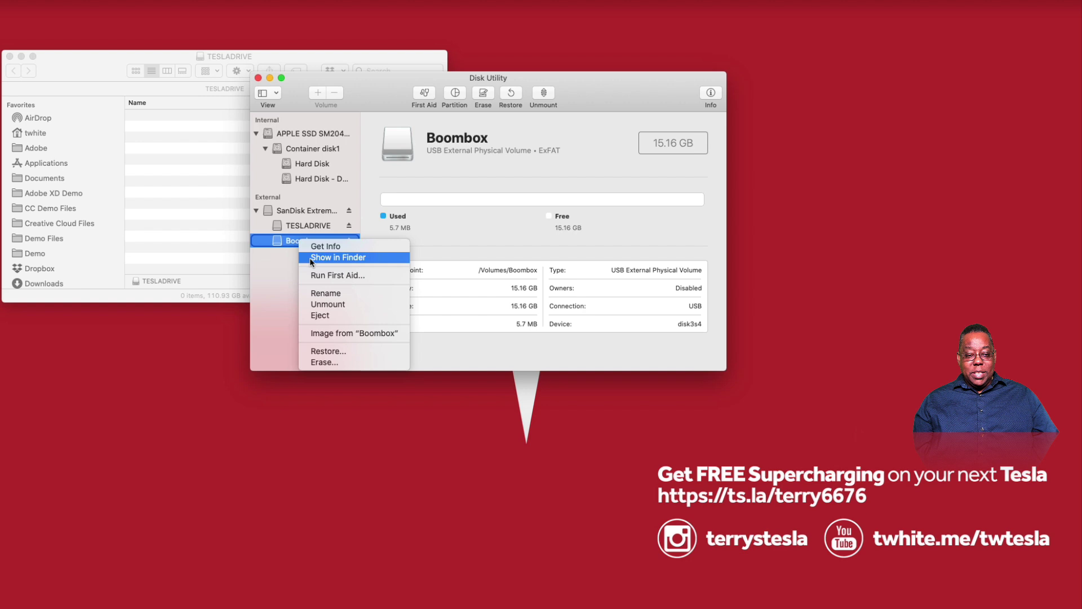
{"action": "left_click", "coordinate": [349, 257]}
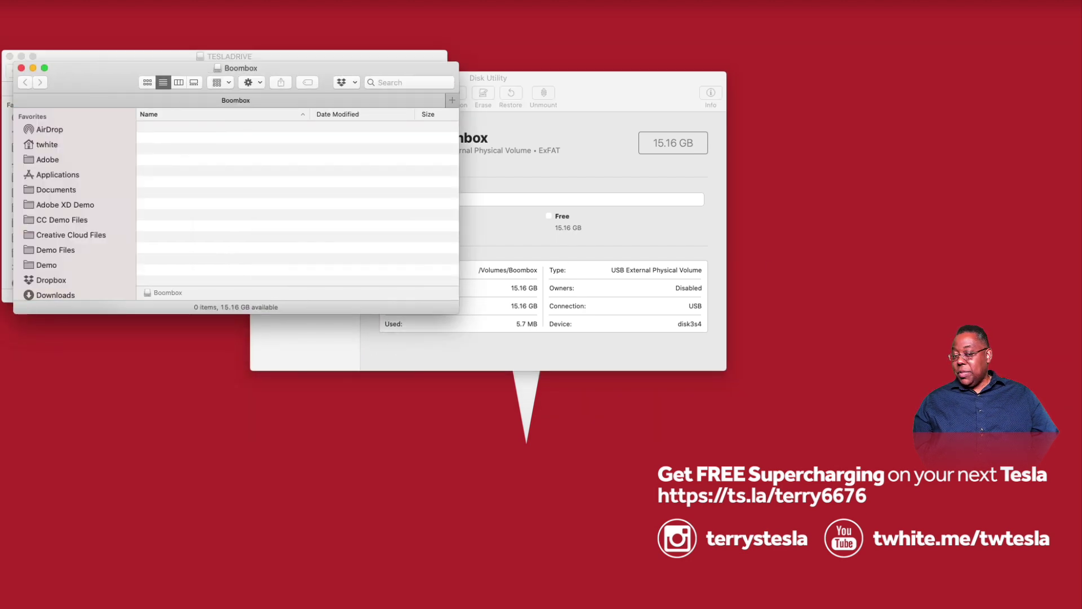
{"action": "left_click_drag", "start_coordinate": [291, 79], "coordinate": [277, 333]}
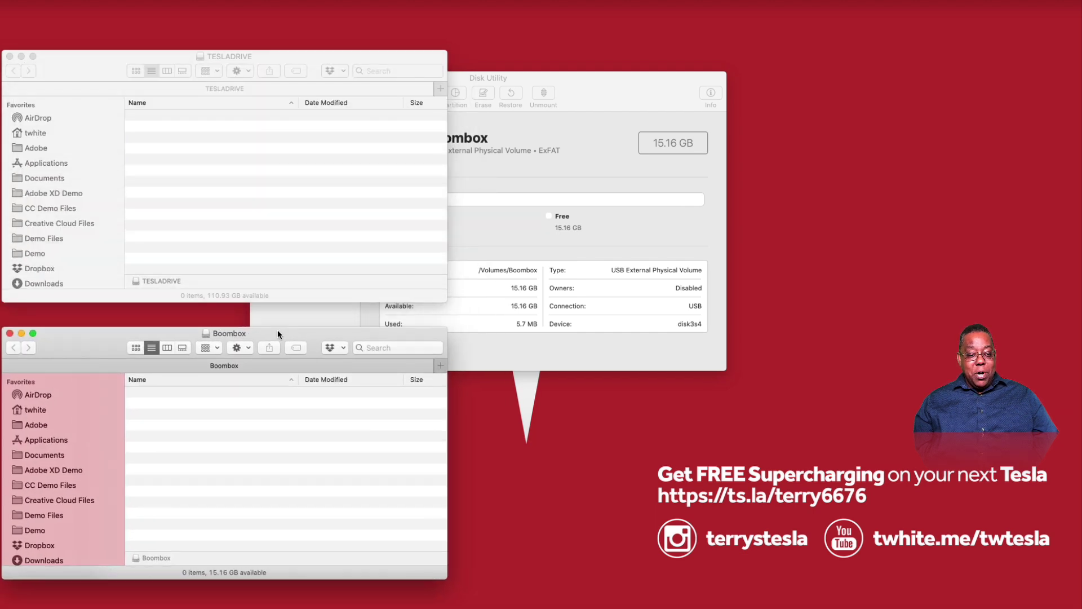
{"action": "left_click", "coordinate": [572, 131]}
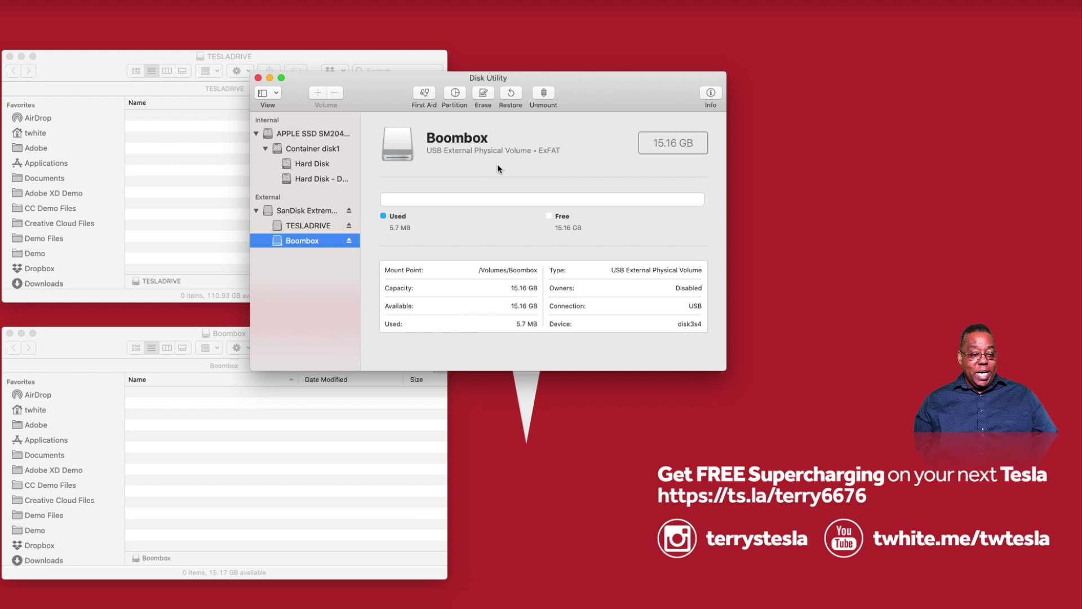
Step: Quit Disk Utility and create a TeslaCam folder on the TESLADRIVE volume
{"action": "key", "text": "super+q"}
{"action": "left_click", "coordinate": [302, 183]}
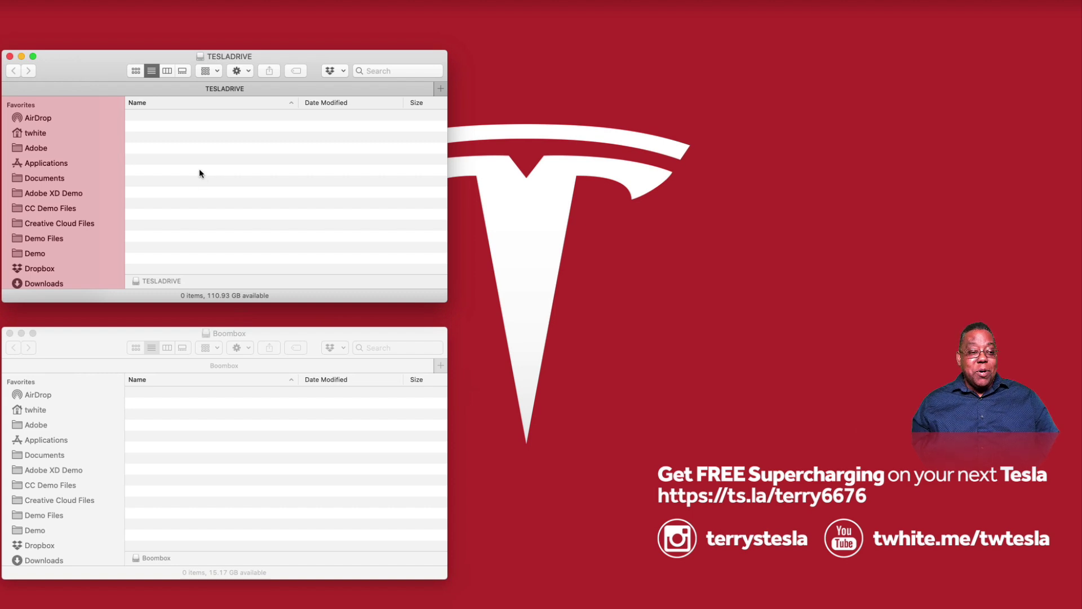
{"action": "left_click", "coordinate": [51, 0]}
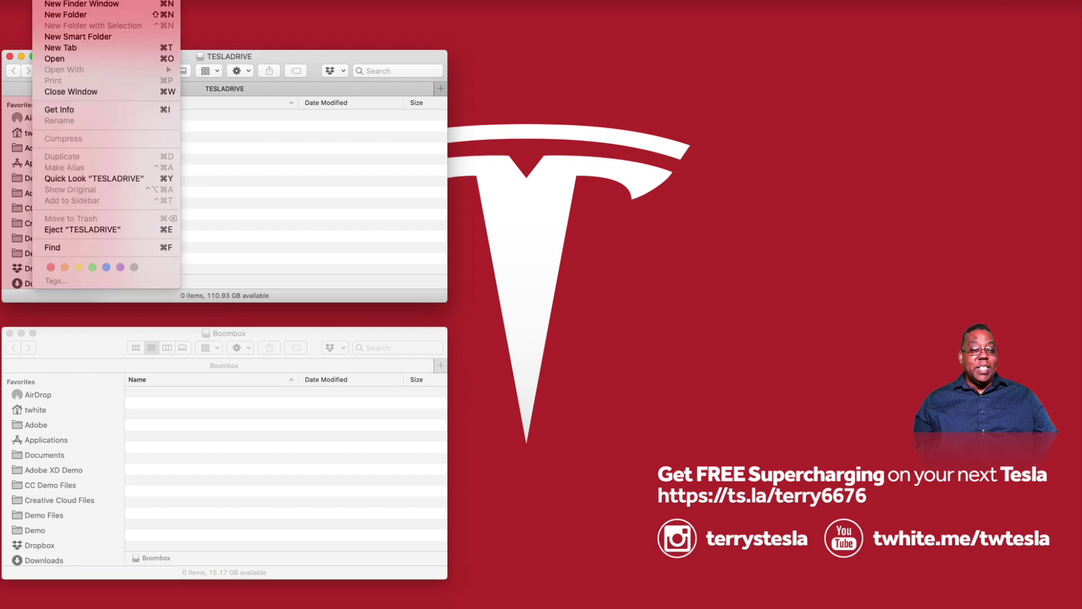
{"action": "left_click", "coordinate": [65, 14]}
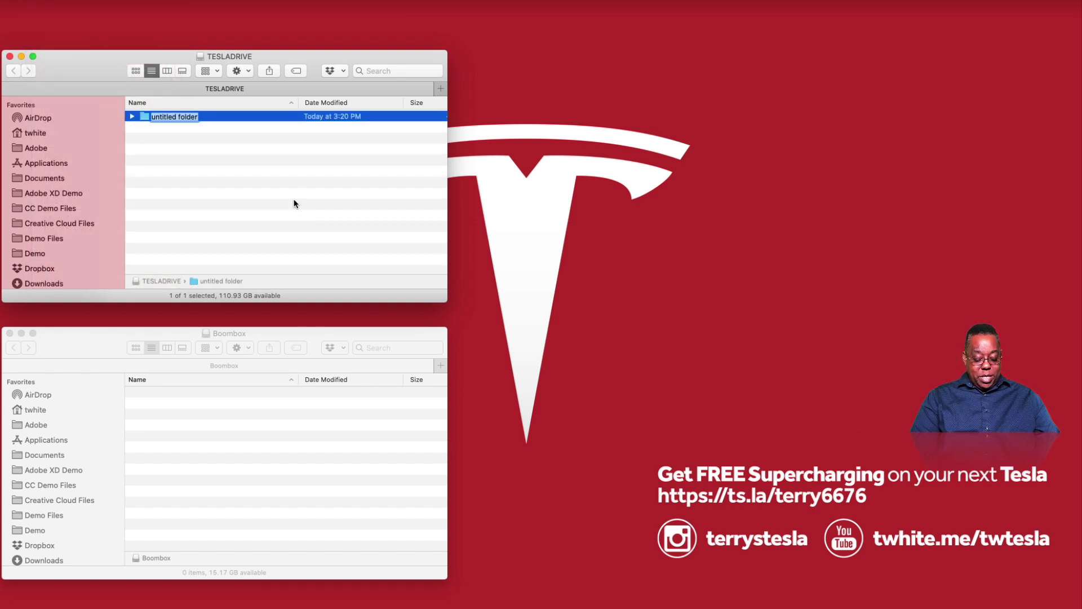
{"action": "type", "text": "T"}
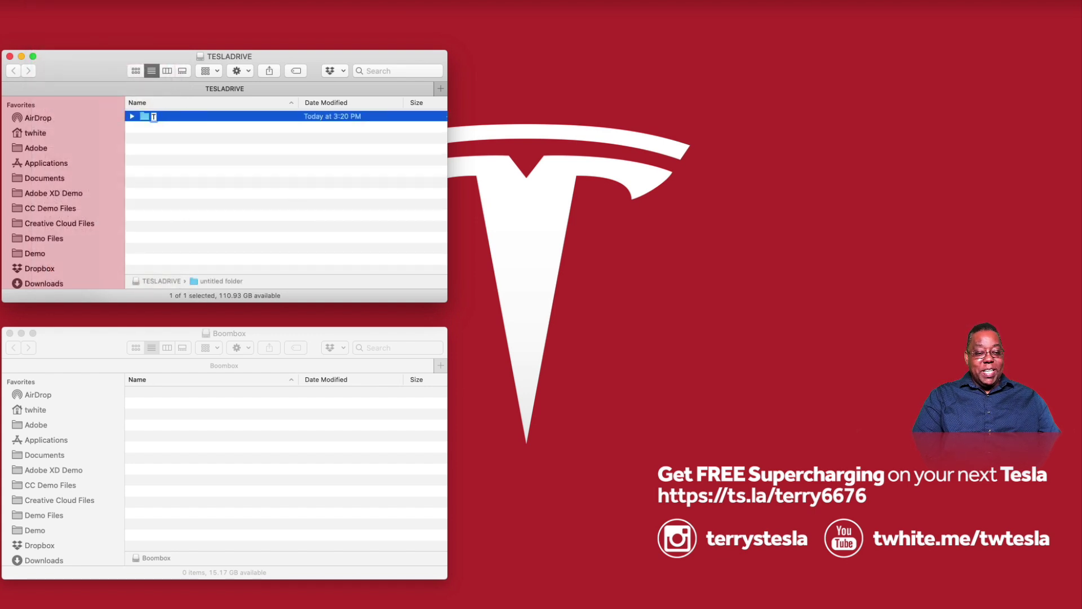
{"action": "type", "text": "esla"}
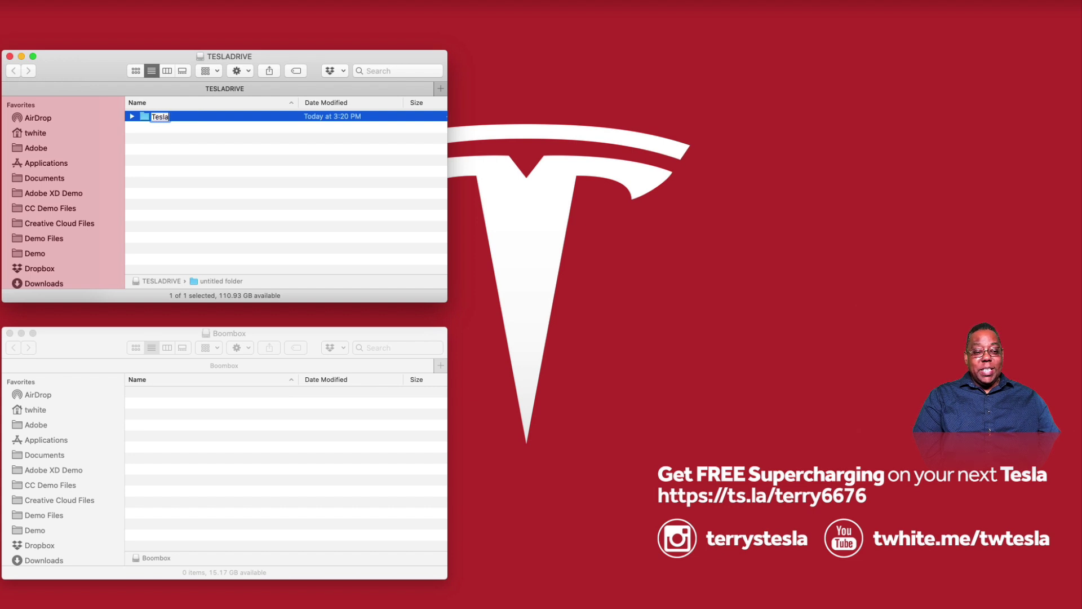
{"action": "type", "text": "C"}
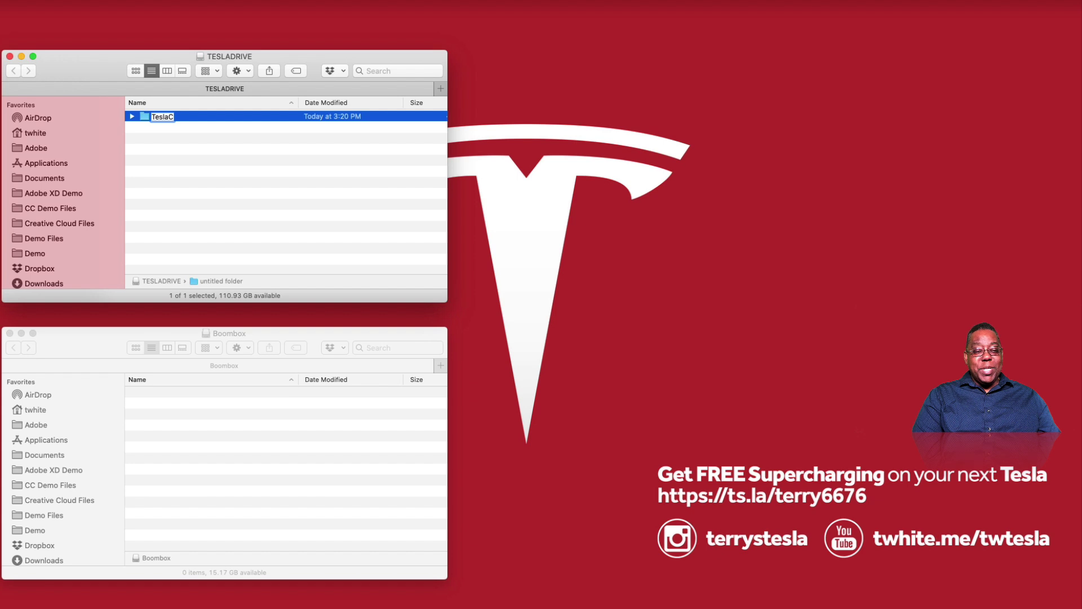
{"action": "type", "text": "am"}
{"action": "key", "text": "Return"}
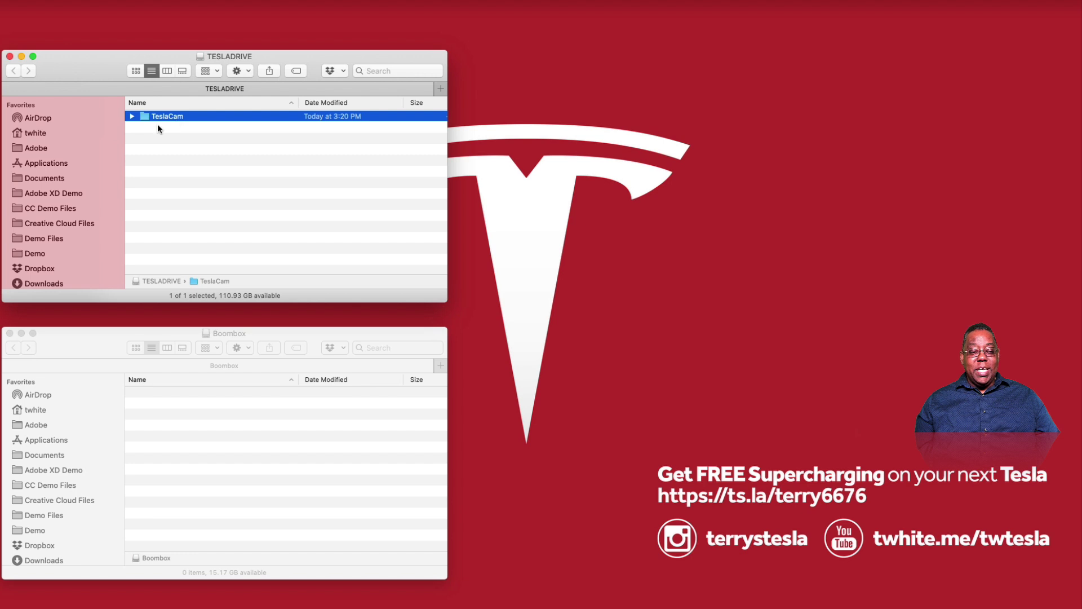
Step: Create a new folder named Boombox on the Boombox volume
{"action": "left_click", "coordinate": [228, 424]}
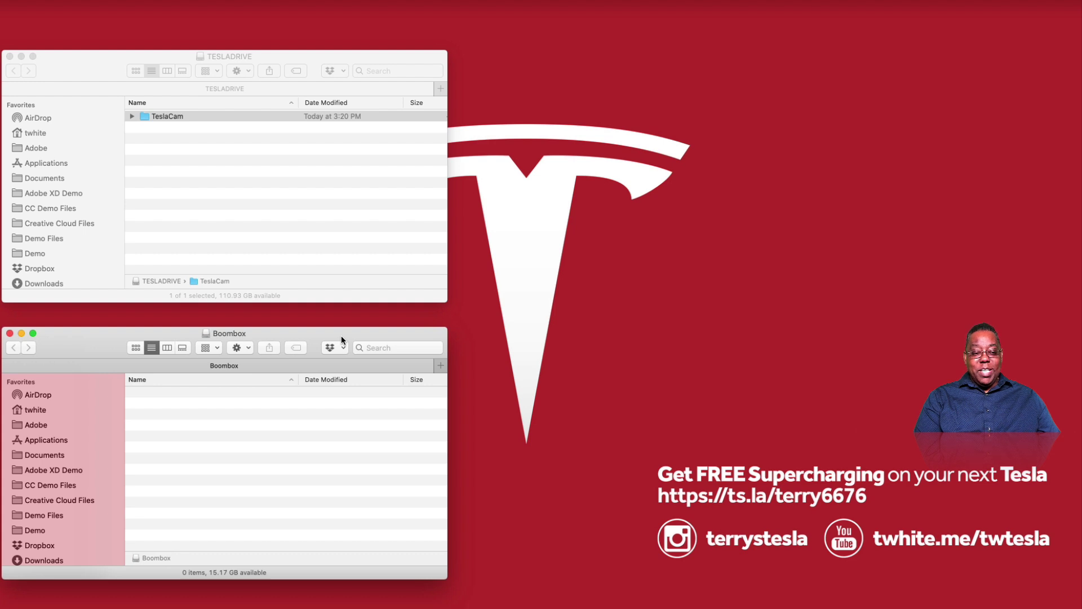
{"action": "key", "text": "super+shift+n"}
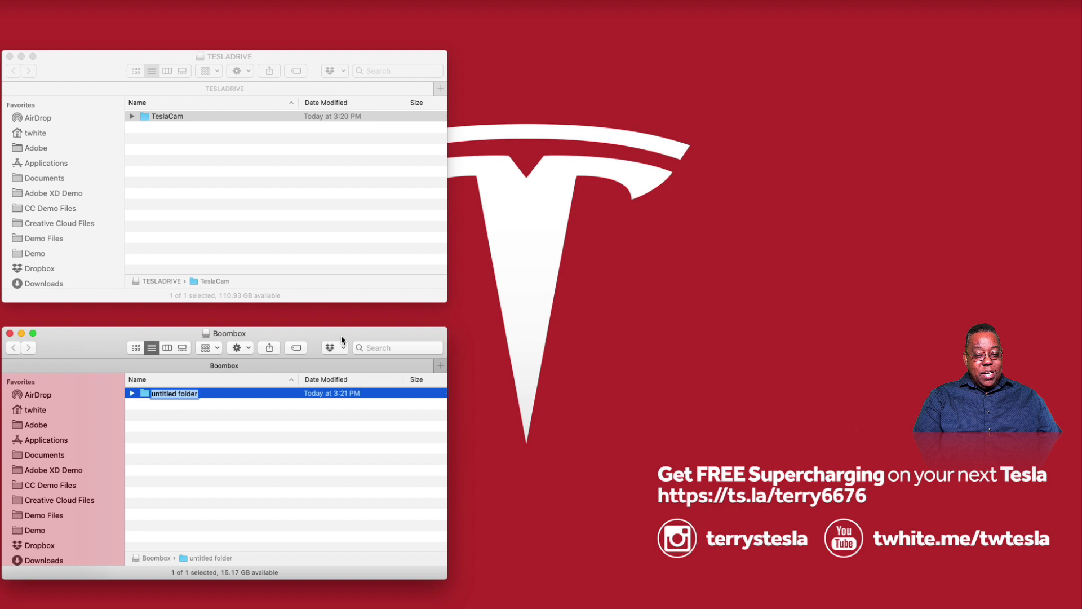
{"action": "type", "text": "Boombox"}
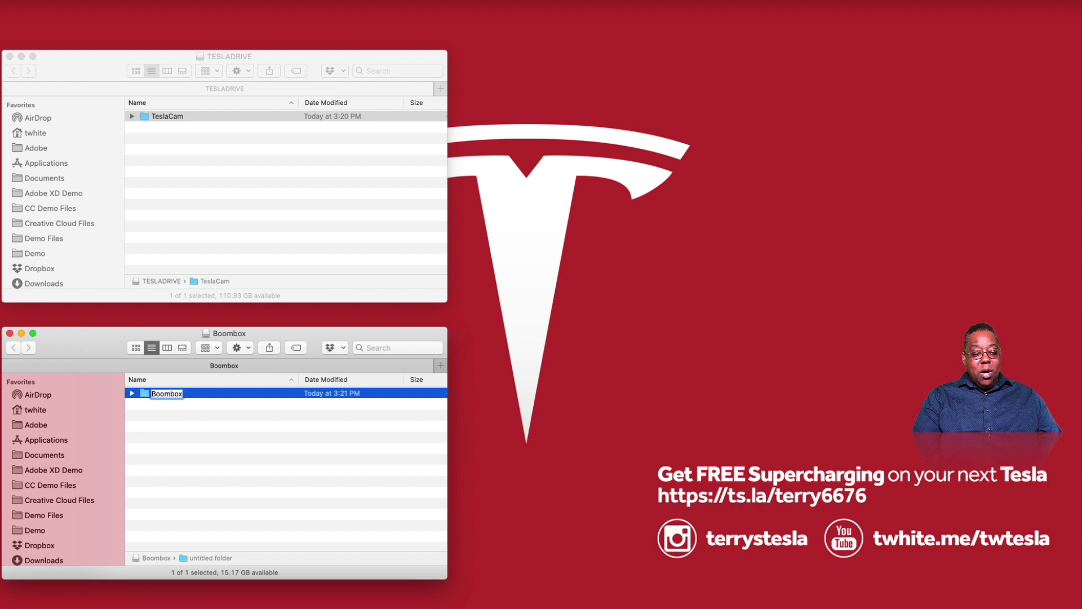
{"action": "key", "text": "Return"}
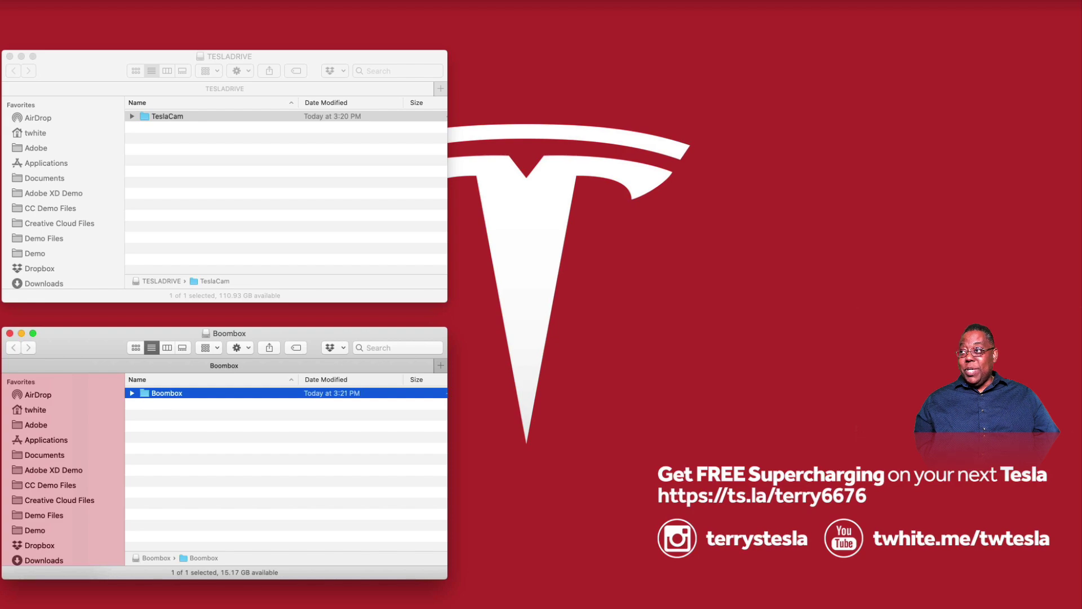
Step: Use Show in Finder on the Main Title song to reveal 1-01 Main Title.m4a in its Knight Rider folder
{"action": "left_click_drag", "start_coordinate": [1081, 31], "coordinate": [823, 30]}
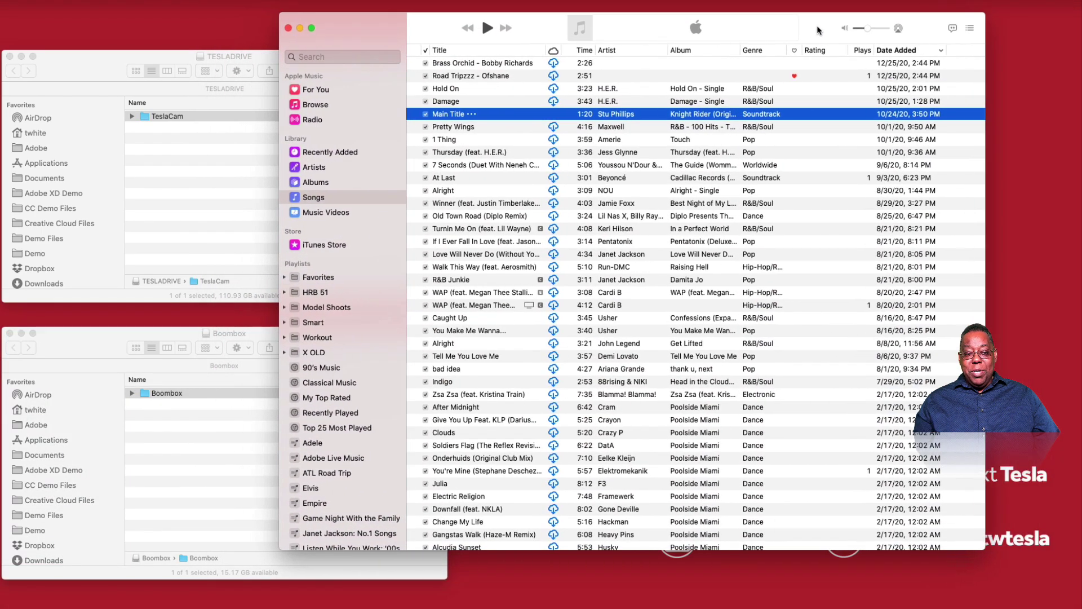
{"action": "right_click", "coordinate": [491, 118]}
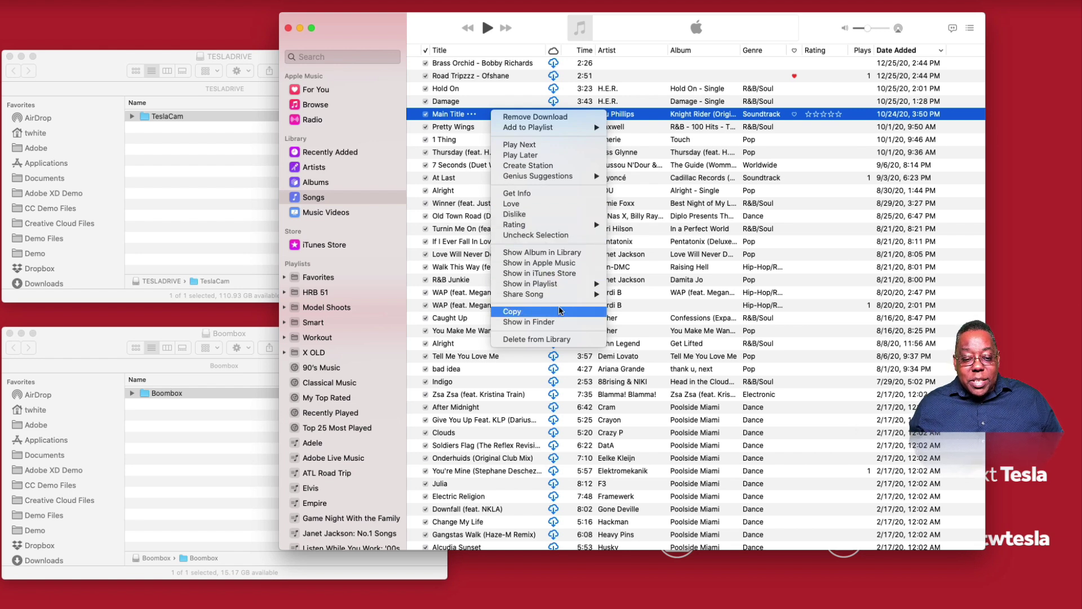
{"action": "left_click", "coordinate": [561, 322]}
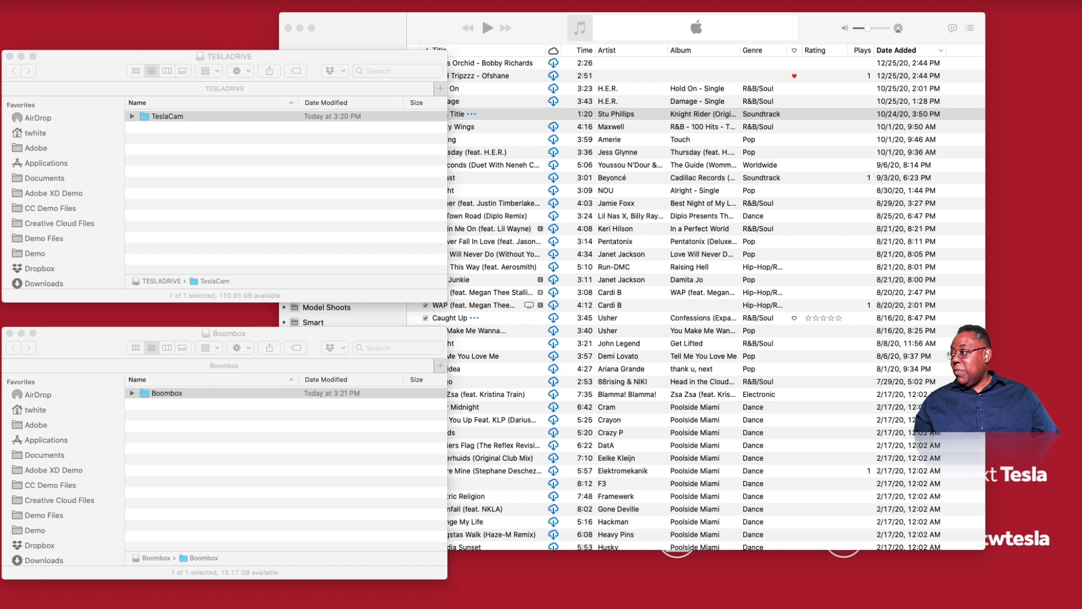
{"action": "key", "text": "super+shift+r"}
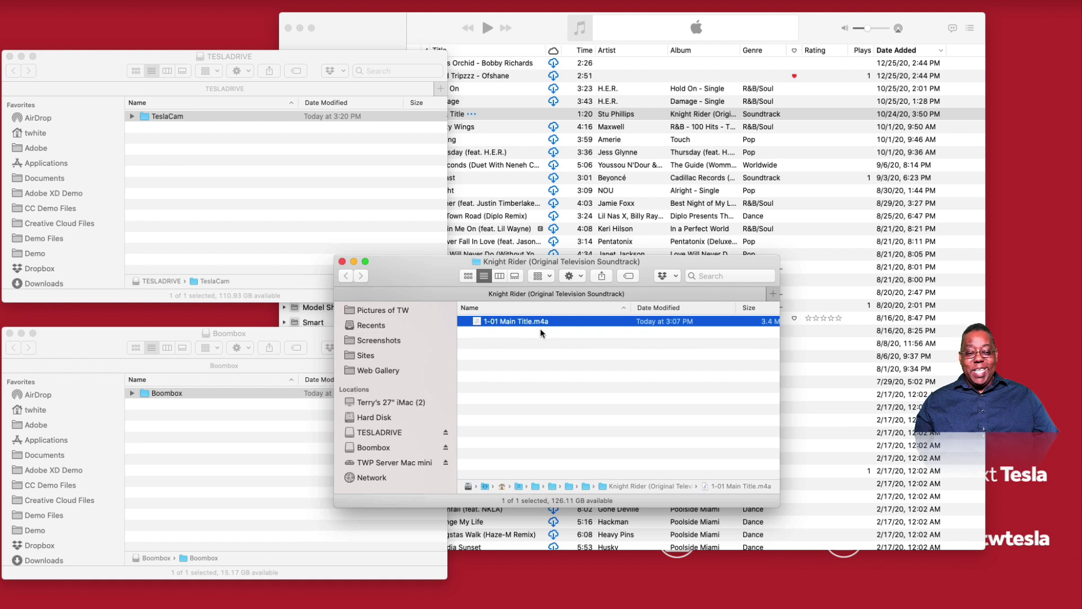
Step: In Music Preferences > Files, set Import Settings to MP3 Encoder at Higher Quality (192 kbps)
{"action": "left_click", "coordinate": [616, 20]}
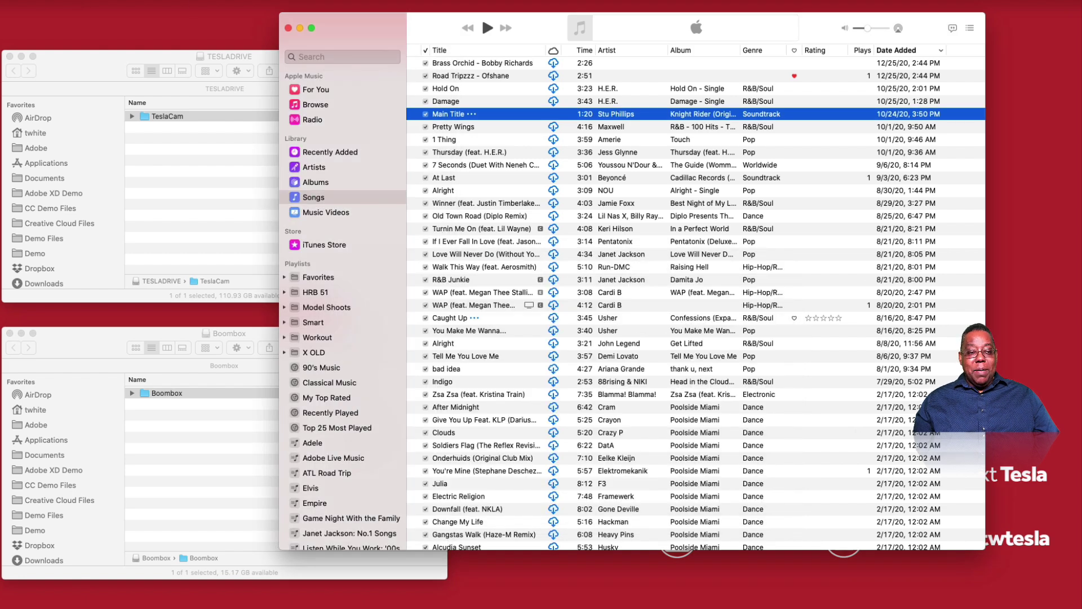
{"action": "left_click", "coordinate": [23, 1]}
{"action": "left_click", "coordinate": [23, 22]}
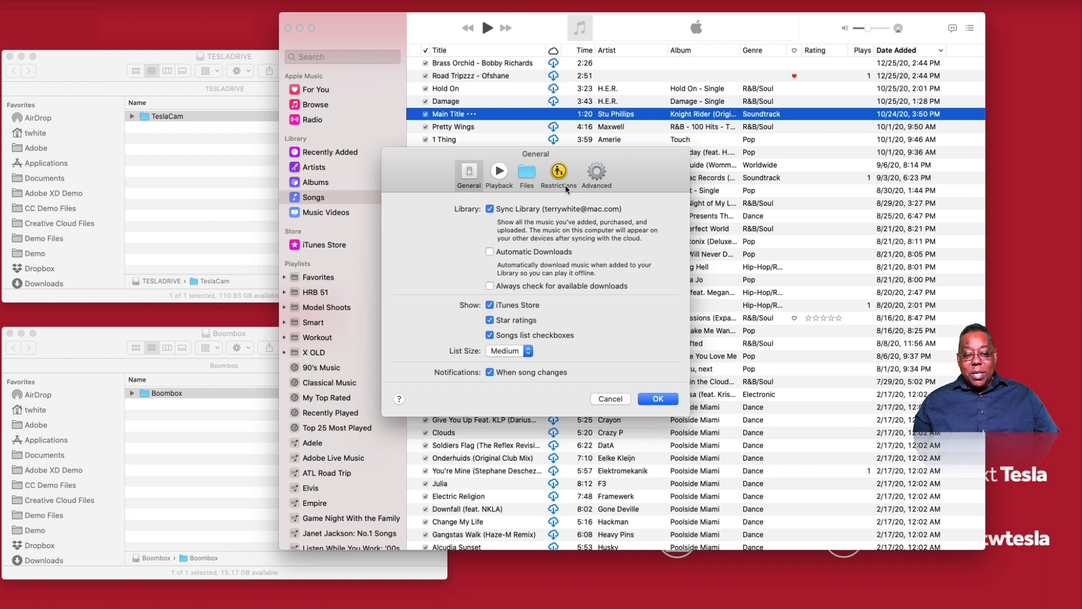
{"action": "left_click", "coordinate": [525, 175]}
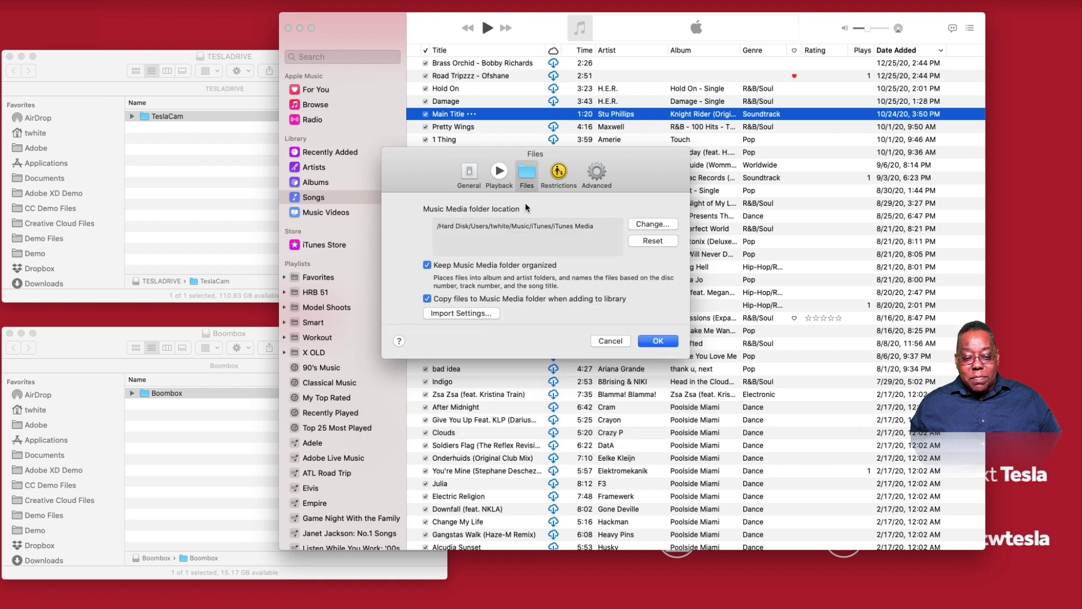
{"action": "left_click", "coordinate": [475, 317]}
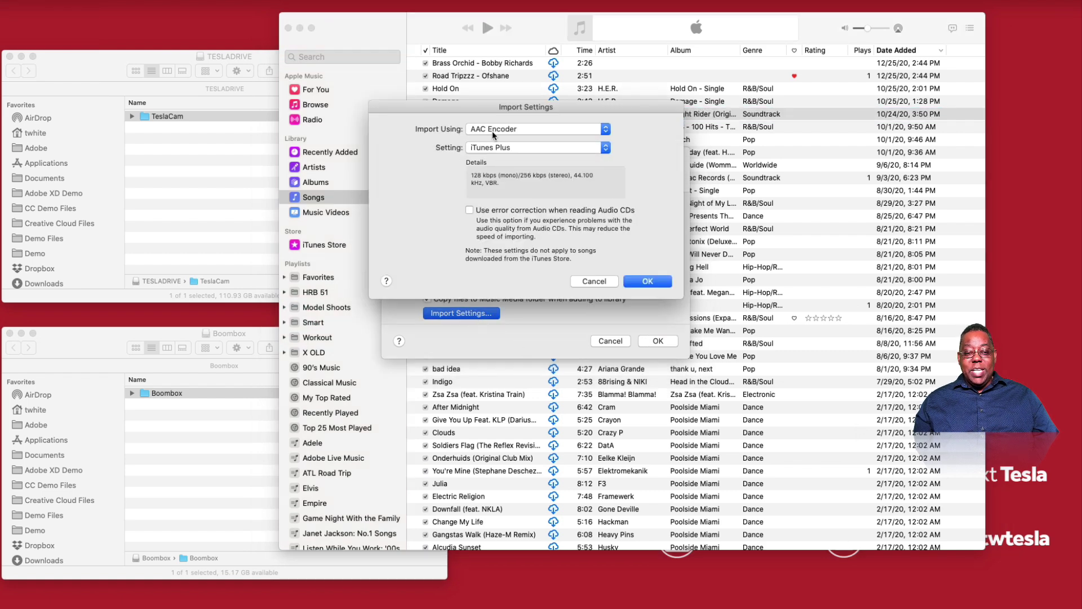
{"action": "left_click", "coordinate": [516, 130]}
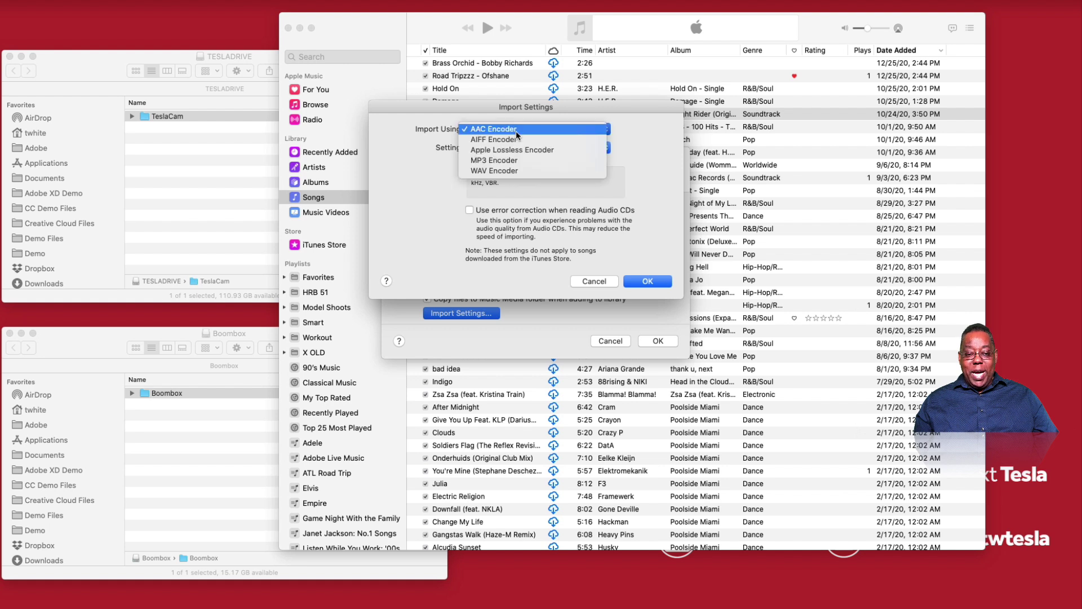
{"action": "left_click", "coordinate": [529, 161]}
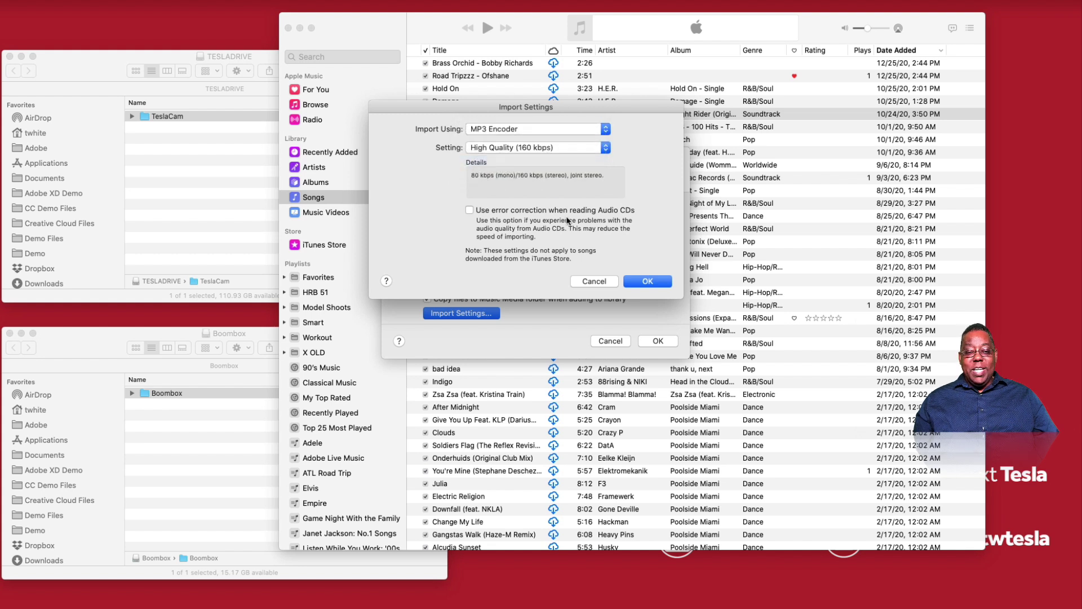
{"action": "left_click", "coordinate": [531, 150]}
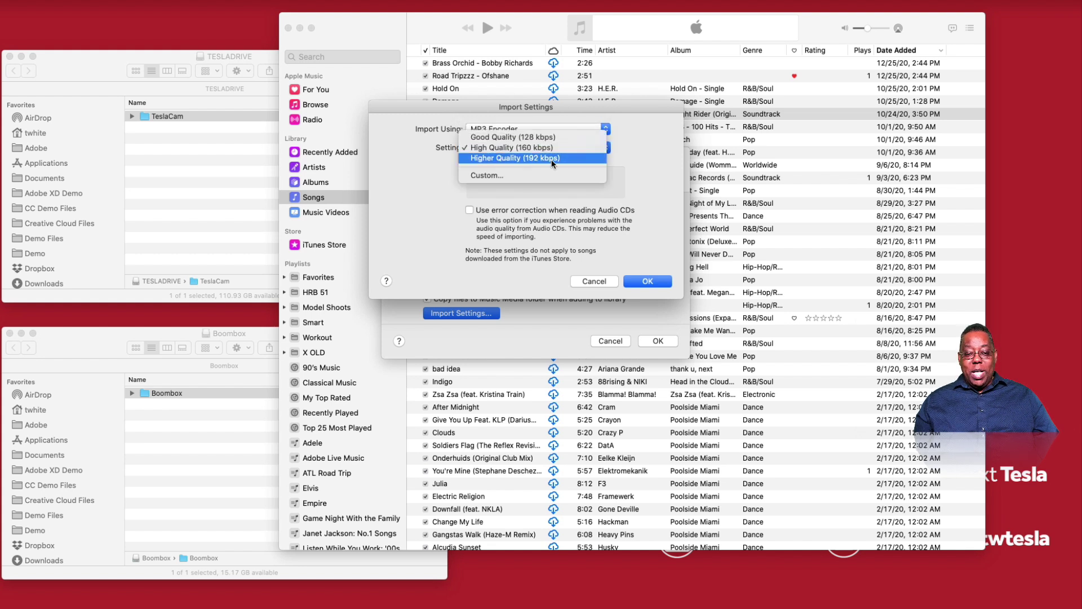
{"action": "left_click", "coordinate": [550, 161]}
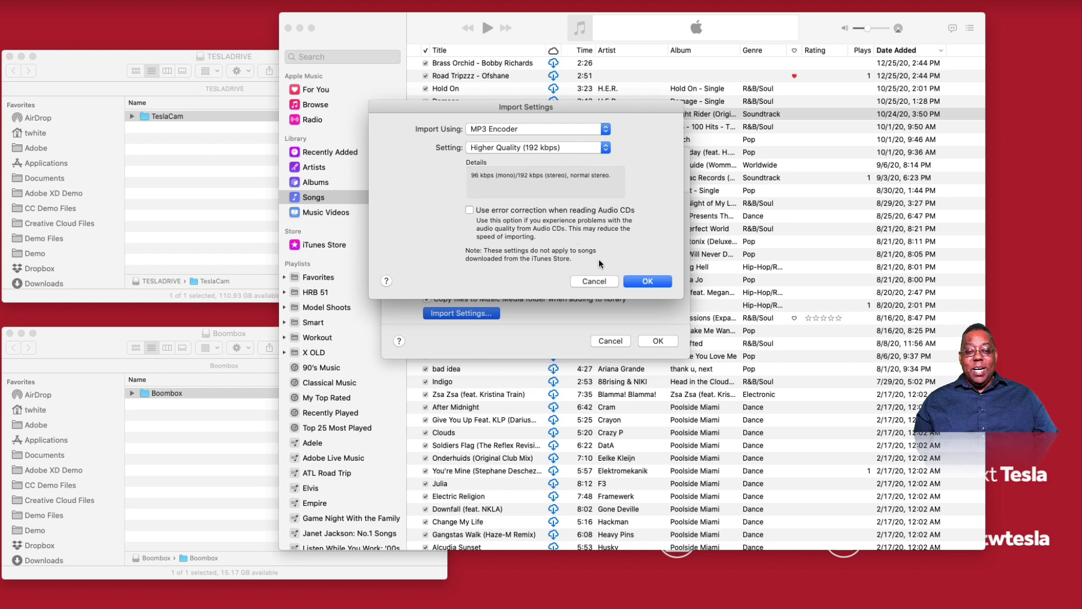
{"action": "left_click", "coordinate": [640, 282]}
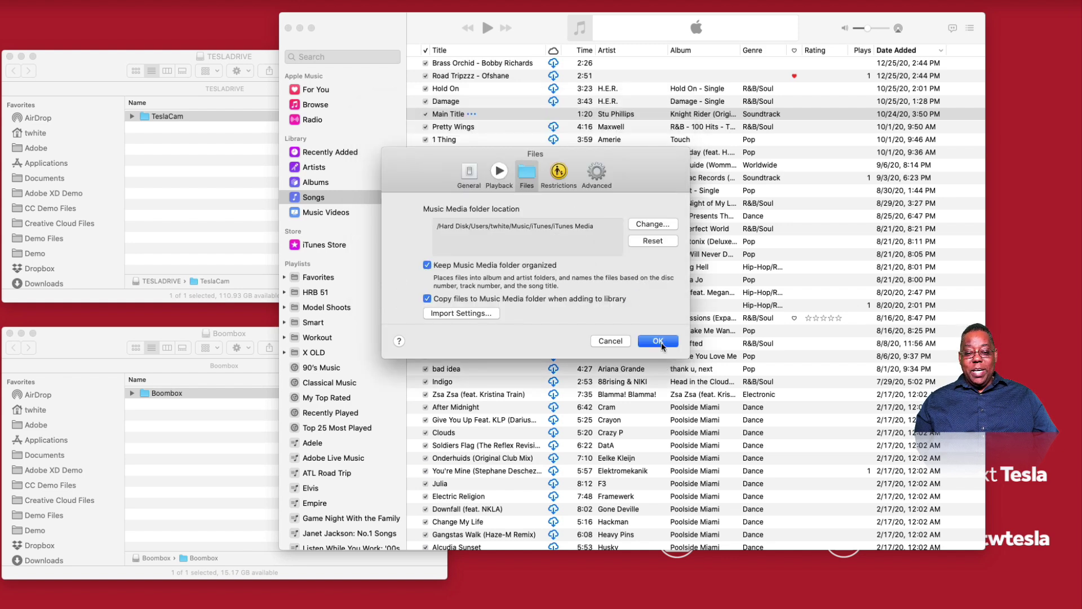
Step: Convert the Main Title song with File > Convert > Create MP3 Version, adding an MP3 copy
{"action": "left_click", "coordinate": [658, 340]}
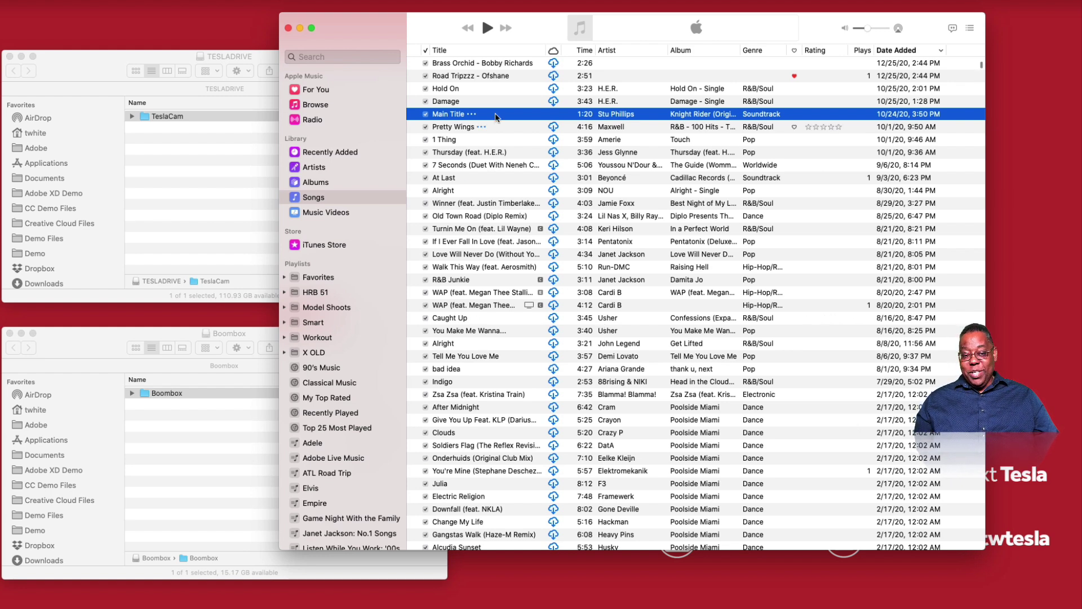
{"action": "scroll", "coordinate": [490, 115], "scroll_direction": "down", "scroll_amount": 1}
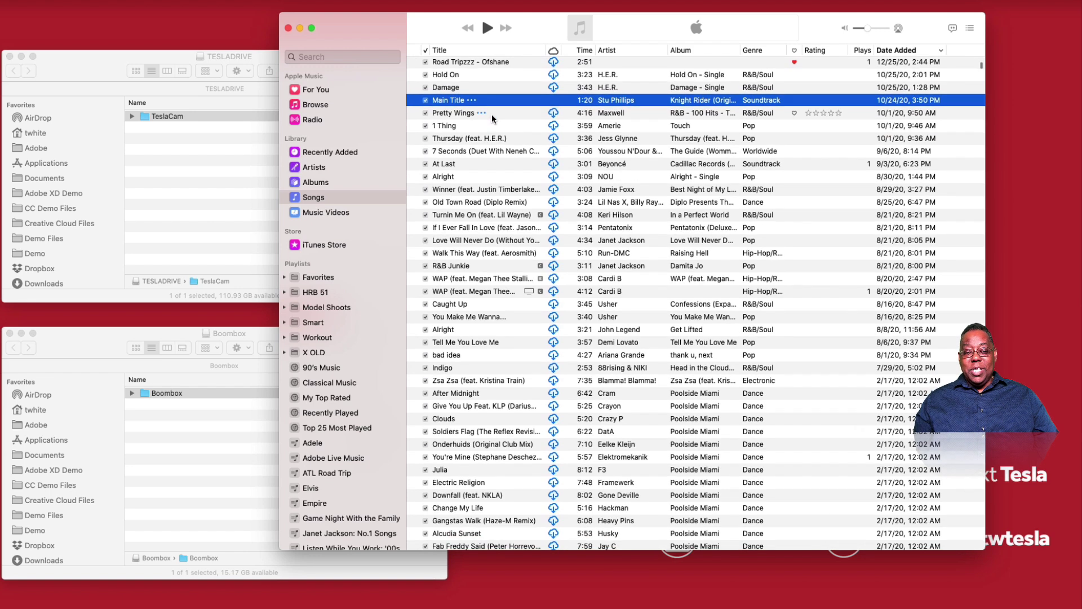
{"action": "scroll", "coordinate": [492, 113], "scroll_direction": "up", "scroll_amount": 1}
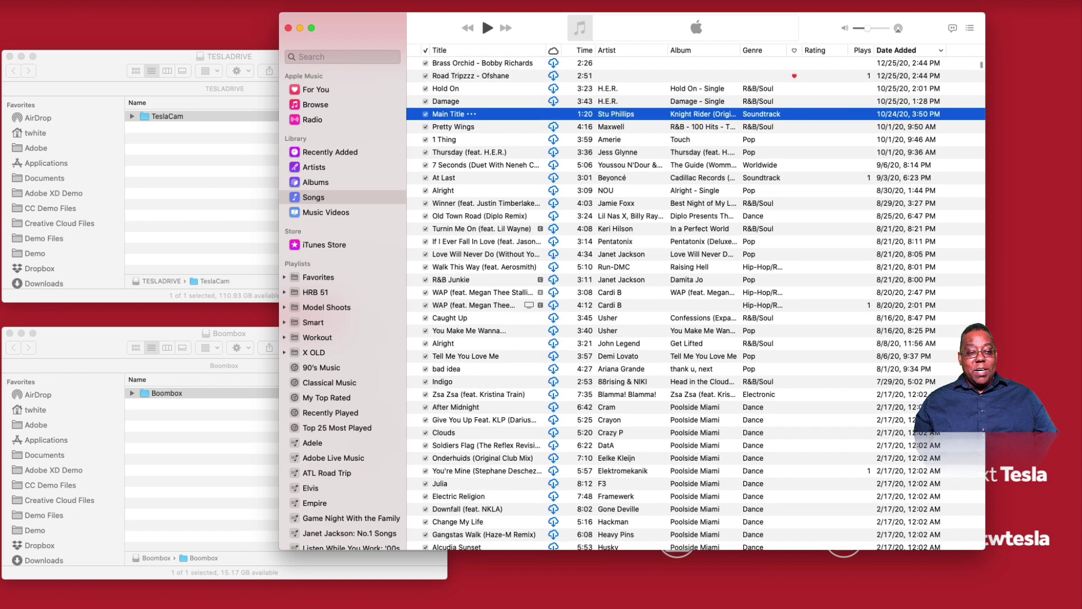
{"action": "left_click", "coordinate": [51, 0]}
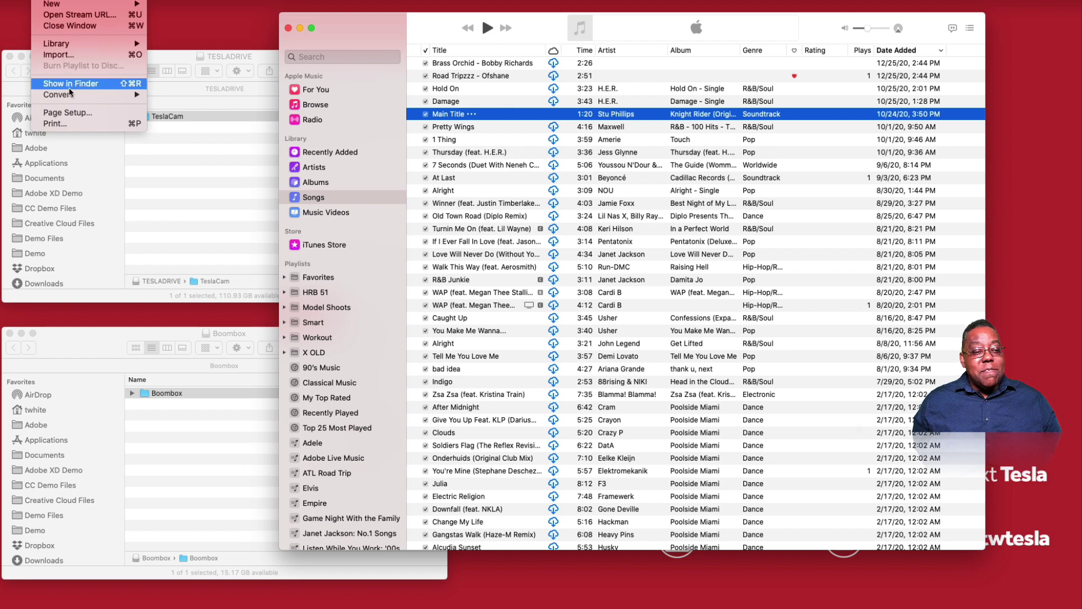
{"action": "mouse_move", "coordinate": [71, 96]}
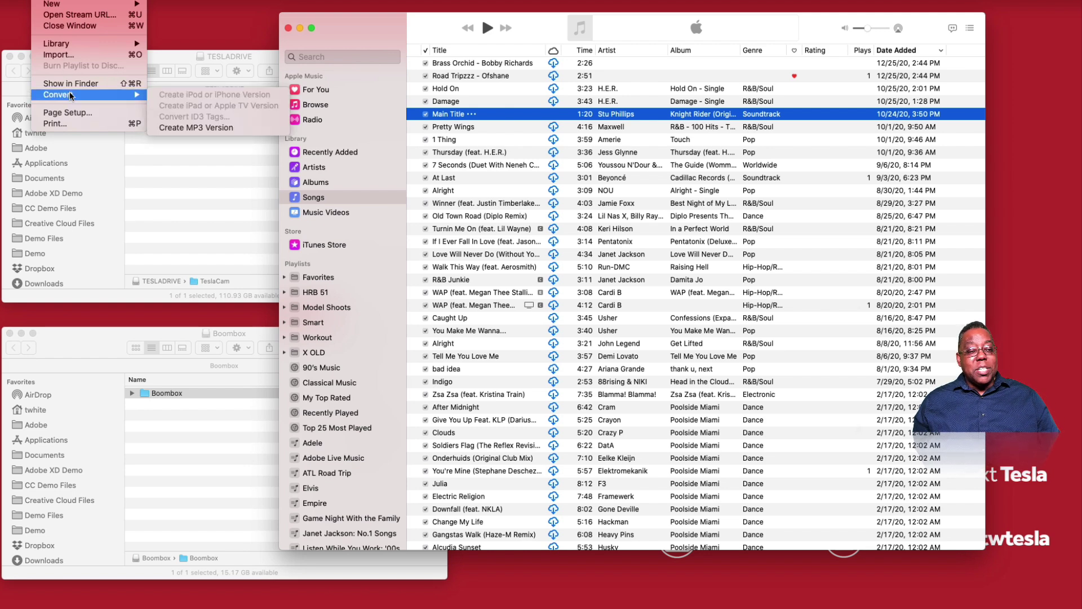
{"action": "left_click", "coordinate": [211, 127]}
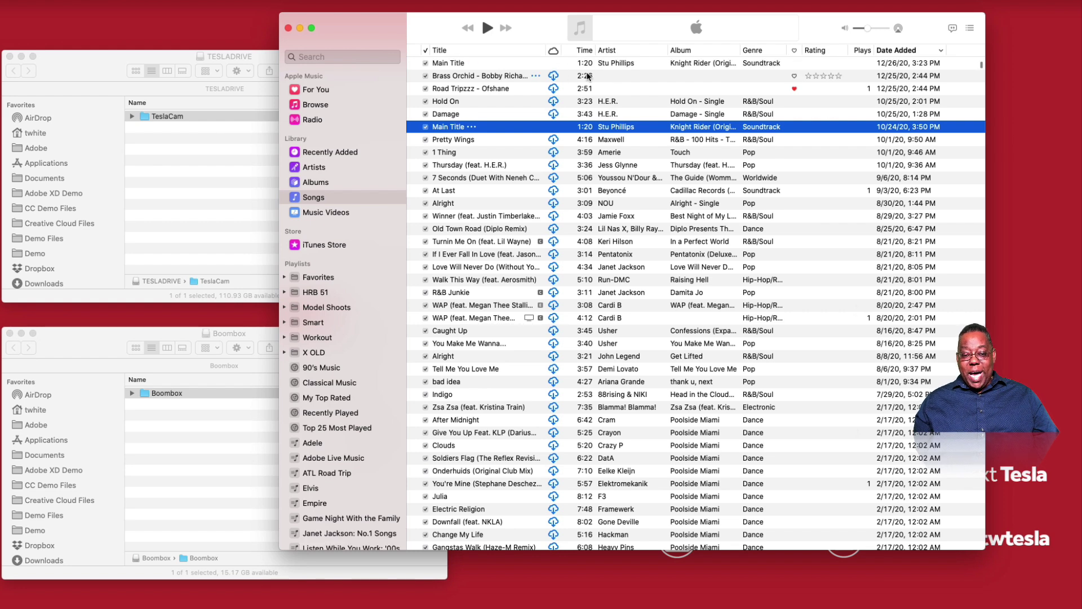
Step: Drag 1-01 Main Title.mp3 from the Knight Rider folder onto the Boombox folder and view its contents
{"action": "left_click_drag", "start_coordinate": [380, 23], "coordinate": [759, 47]}
{"action": "left_click", "coordinate": [506, 340]}
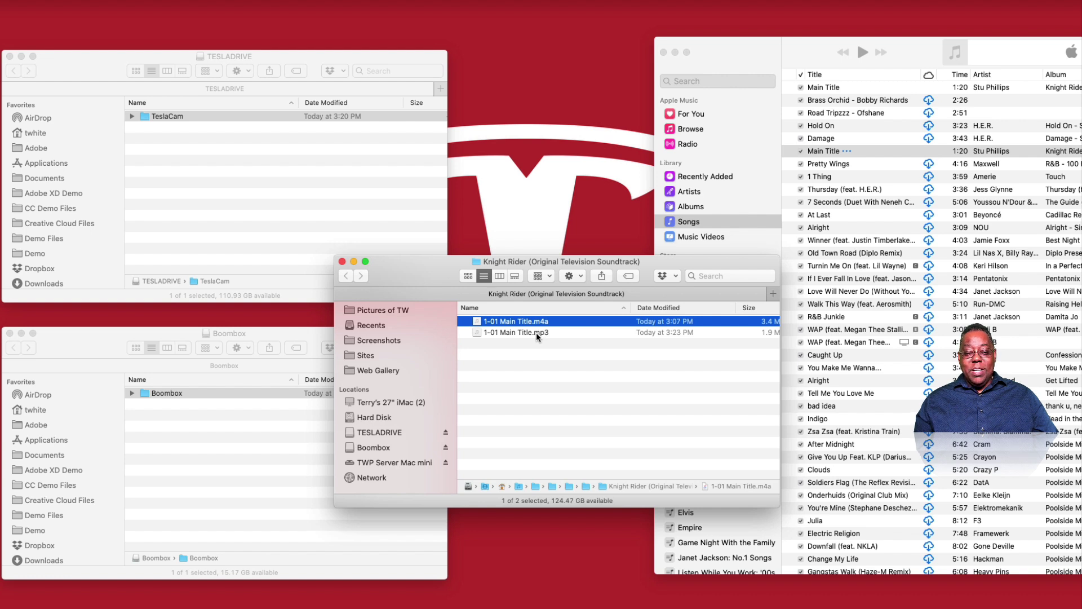
{"action": "left_click_drag", "start_coordinate": [536, 333], "coordinate": [174, 389]}
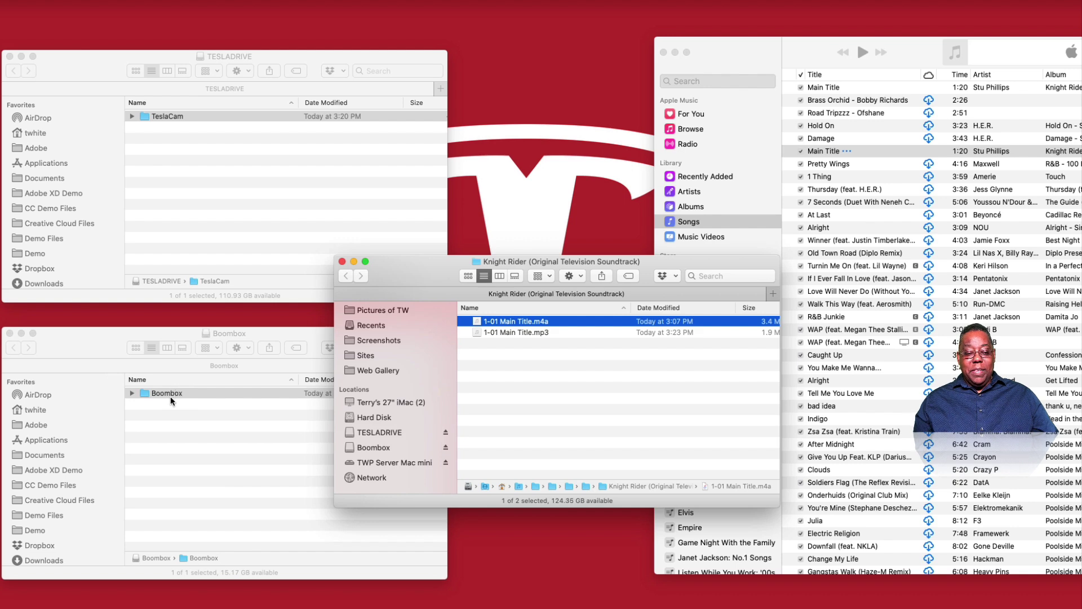
{"action": "double_click", "coordinate": [170, 394]}
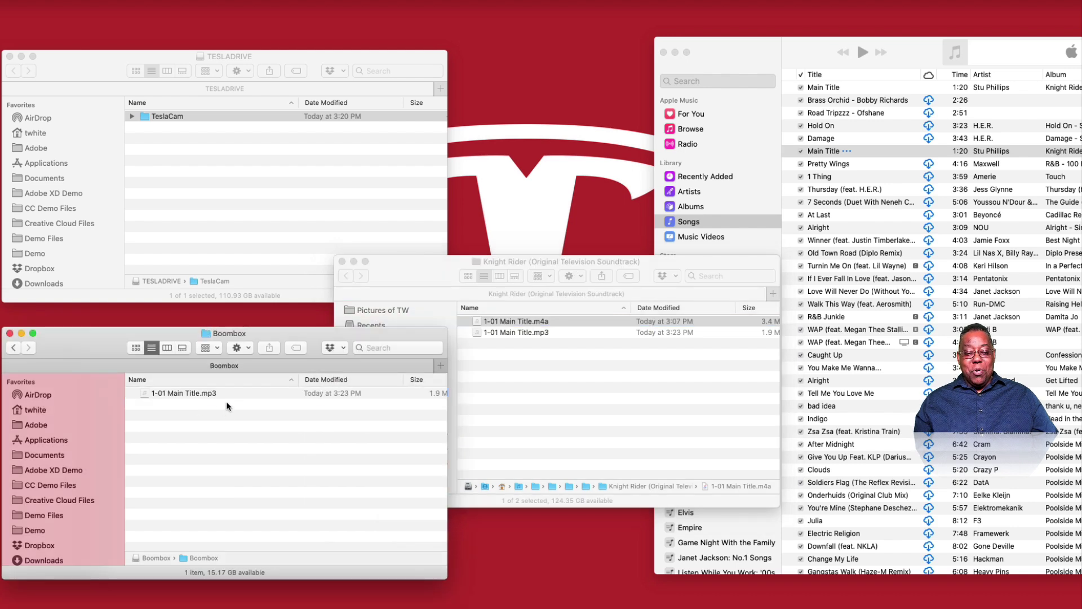
{"action": "left_click_drag", "start_coordinate": [328, 335], "coordinate": [498, 86]}
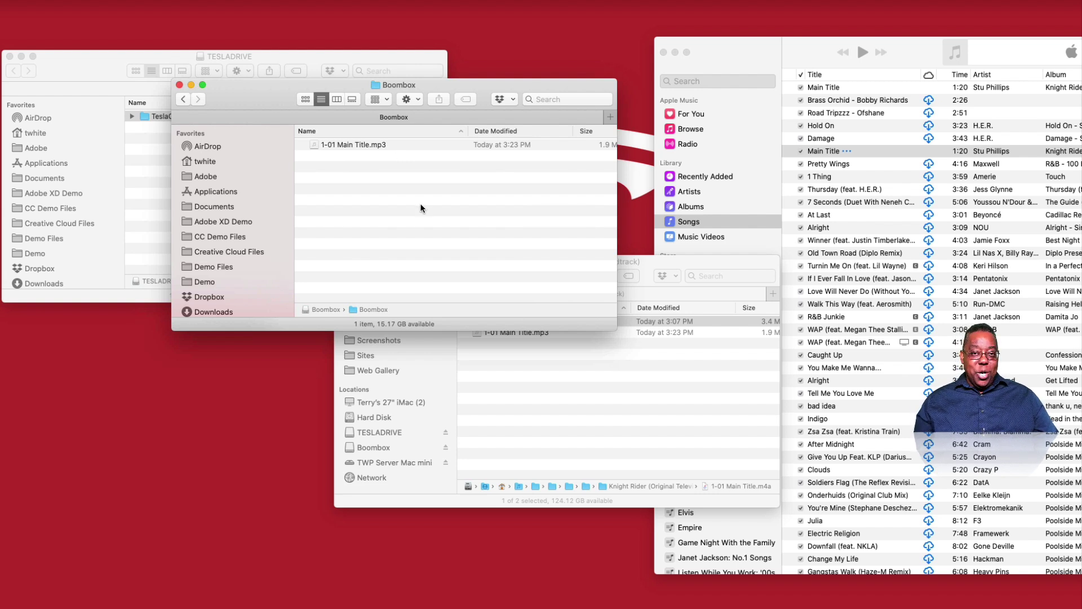
{"action": "scroll", "coordinate": [367, 171], "scroll_direction": "right", "scroll_amount": 1}
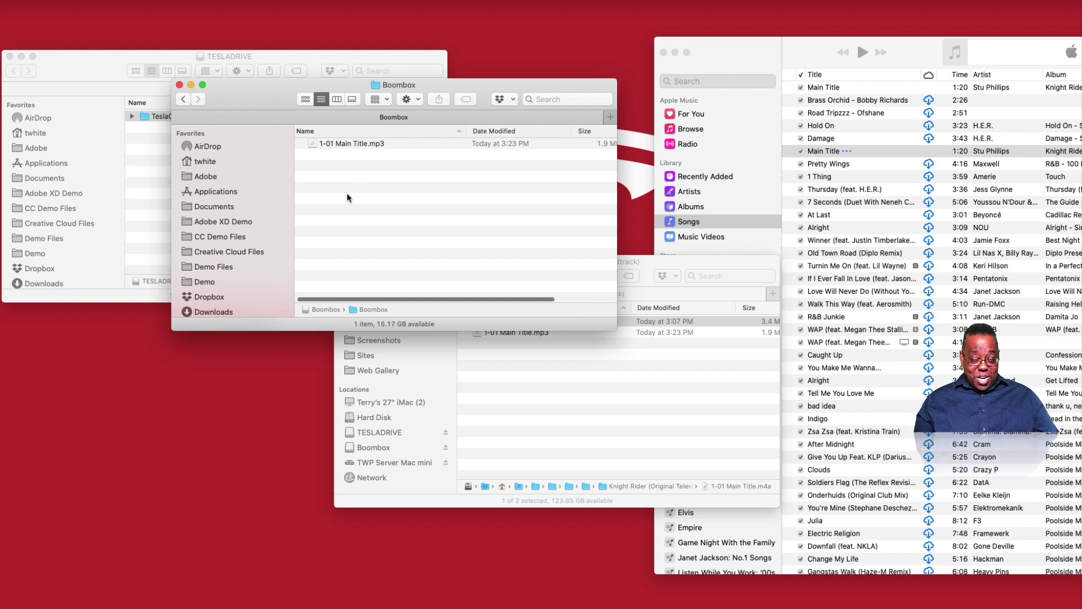
Step: Rename the copied 1-01 Main Title.mp3 to KnightRider.mp3
{"action": "left_click", "coordinate": [343, 143]}
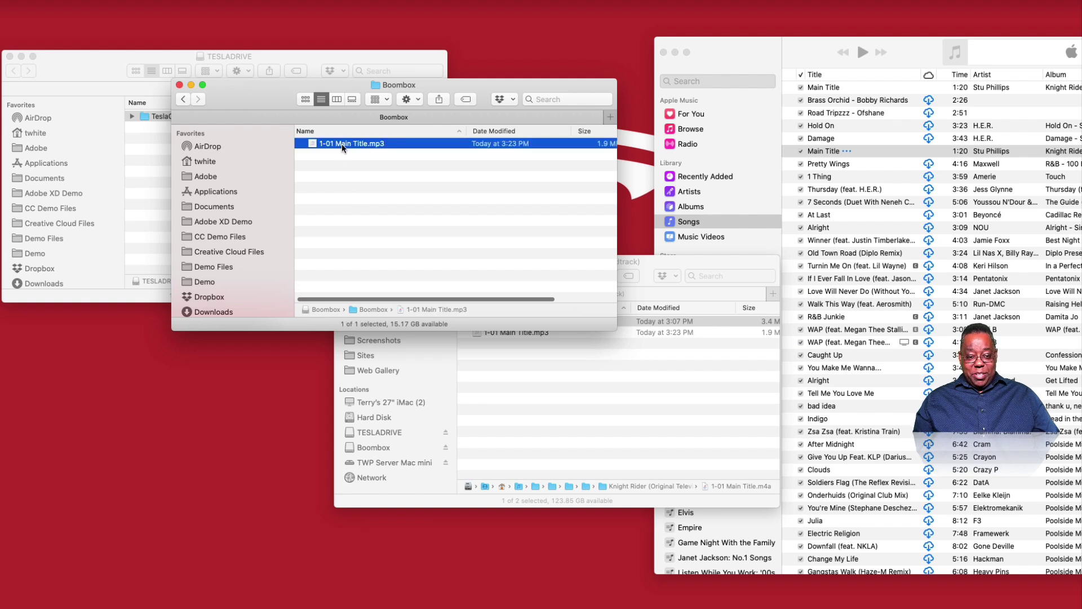
{"action": "key", "text": "Return"}
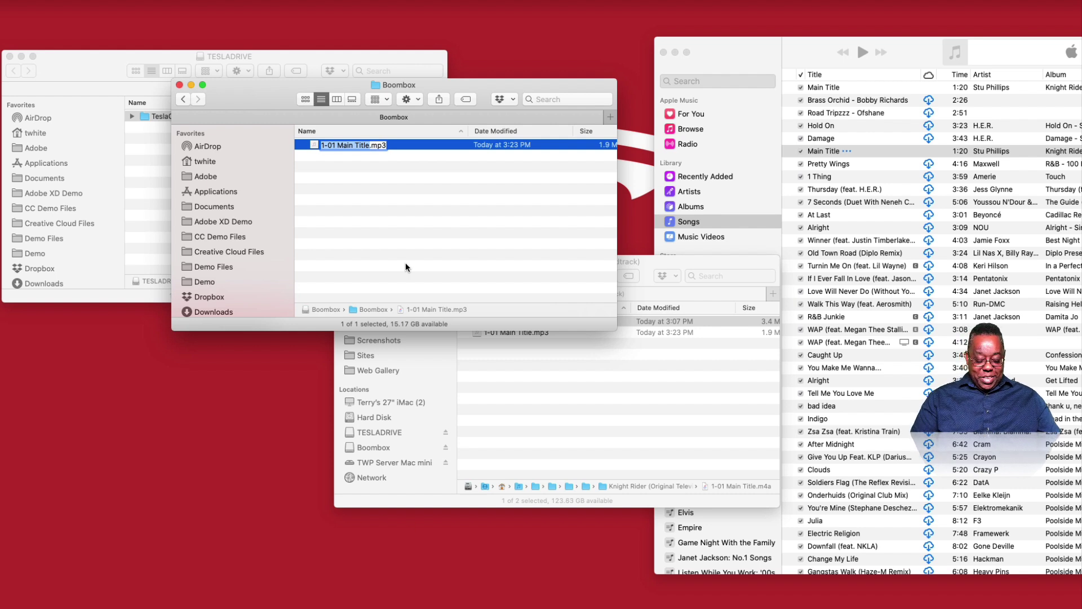
{"action": "type", "text": "Knight"}
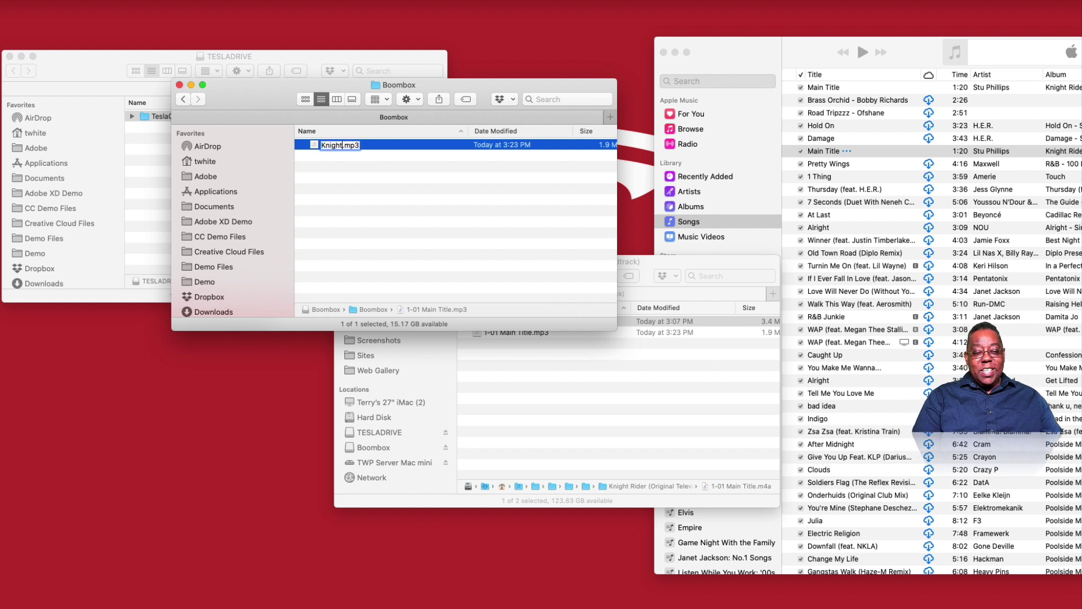
{"action": "type", "text": "Rid"}
{"action": "type", "text": "er"}
{"action": "key", "text": "Return"}
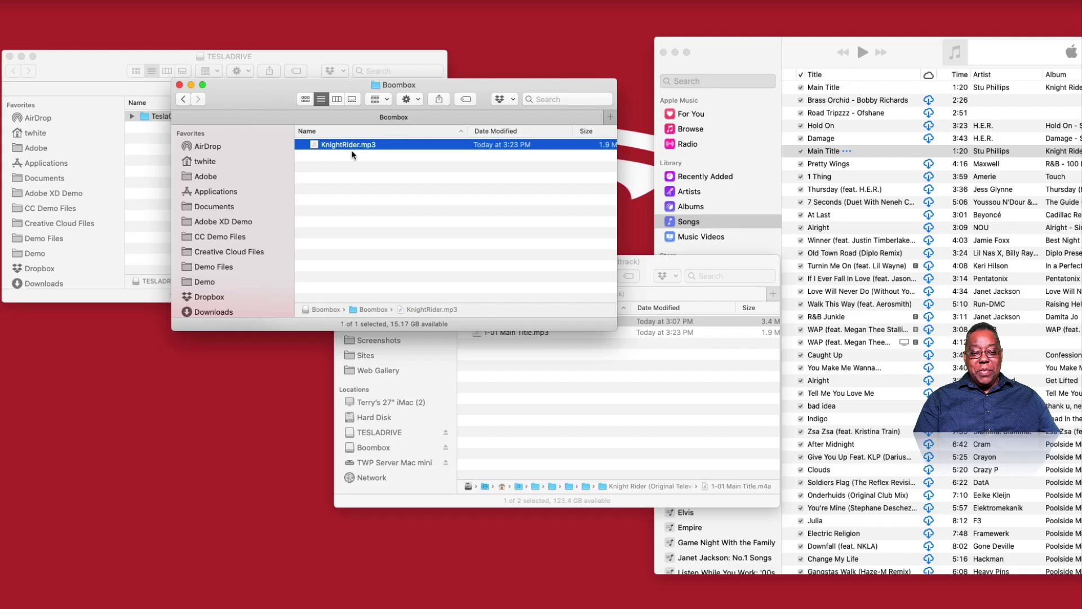
Step: Preview KnightRider.mp3 with Quick Look to confirm the audio plays
{"action": "key", "text": "space"}
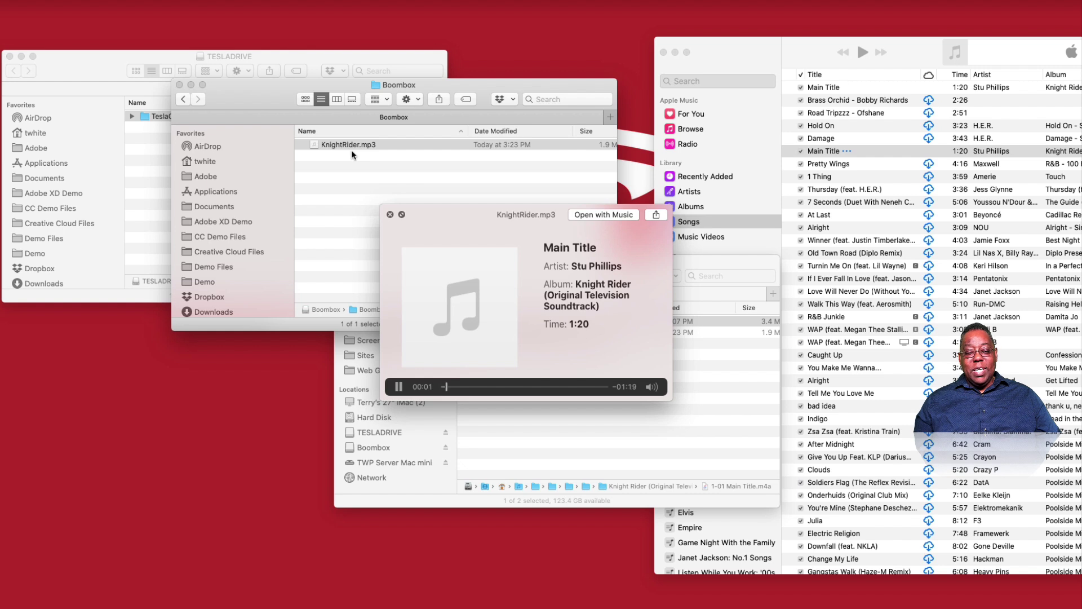
{"action": "key", "text": "space"}
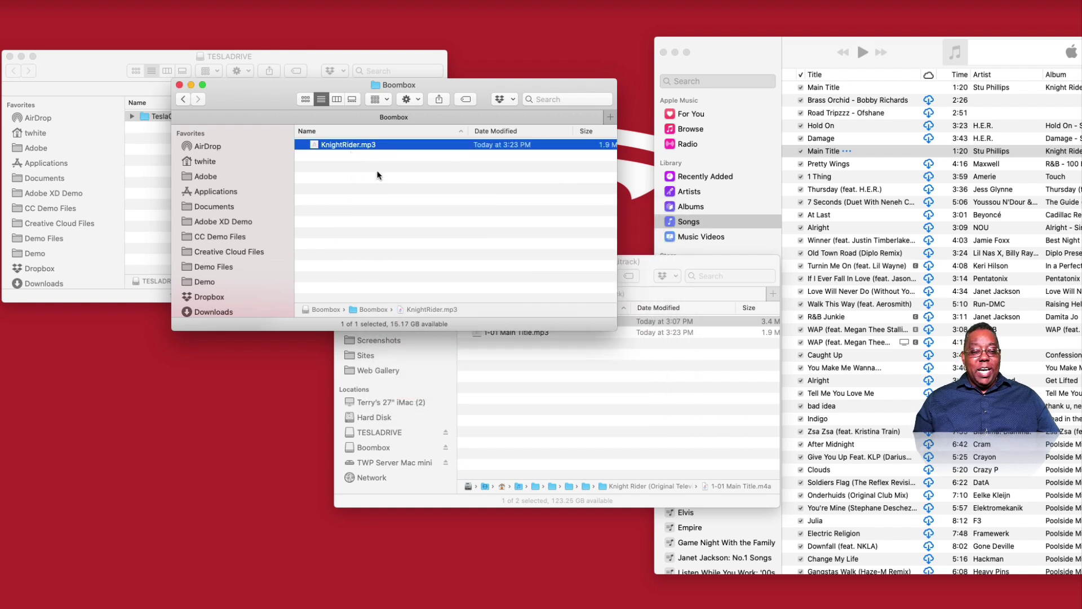
{"action": "left_click_drag", "start_coordinate": [466, 86], "coordinate": [309, 342]}
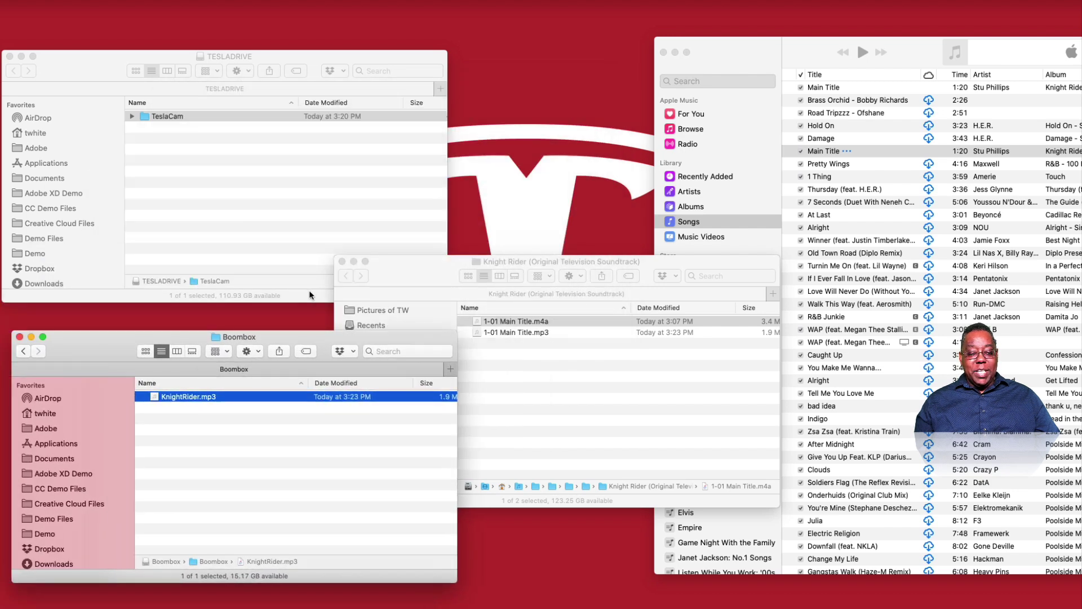
Step: Close the Knight Rider track folder window and quit Music
{"action": "left_click", "coordinate": [342, 261]}
{"action": "left_click", "coordinate": [714, 52]}
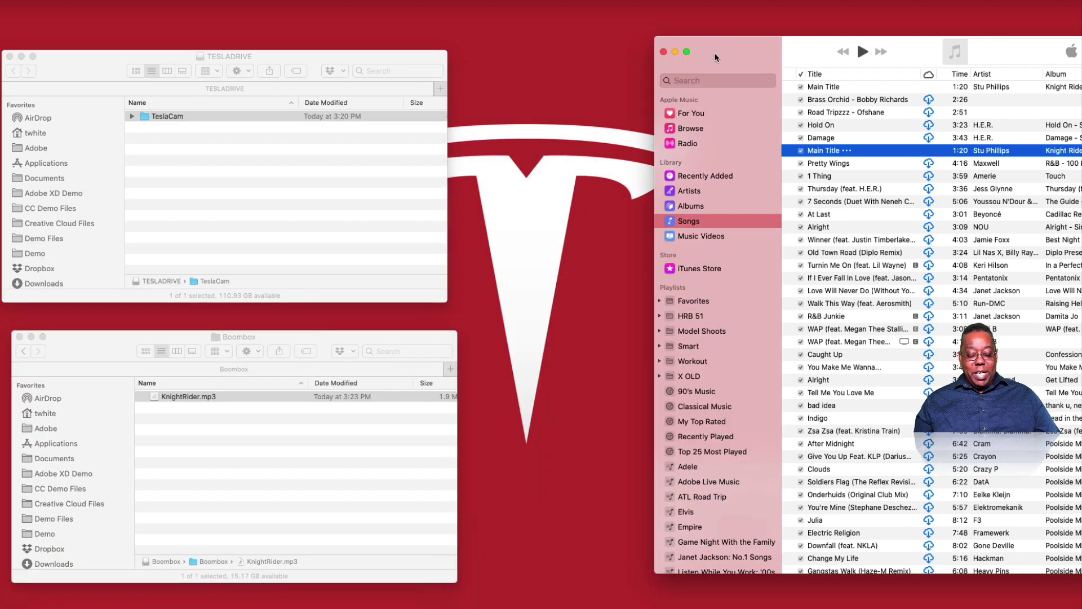
{"action": "key", "text": "super+q"}
Step: Check the TESLADRIVE and Boombox drives, confirming KnightRider.mp3 sits inside the Boombox folder
{"action": "left_click", "coordinate": [364, 269]}
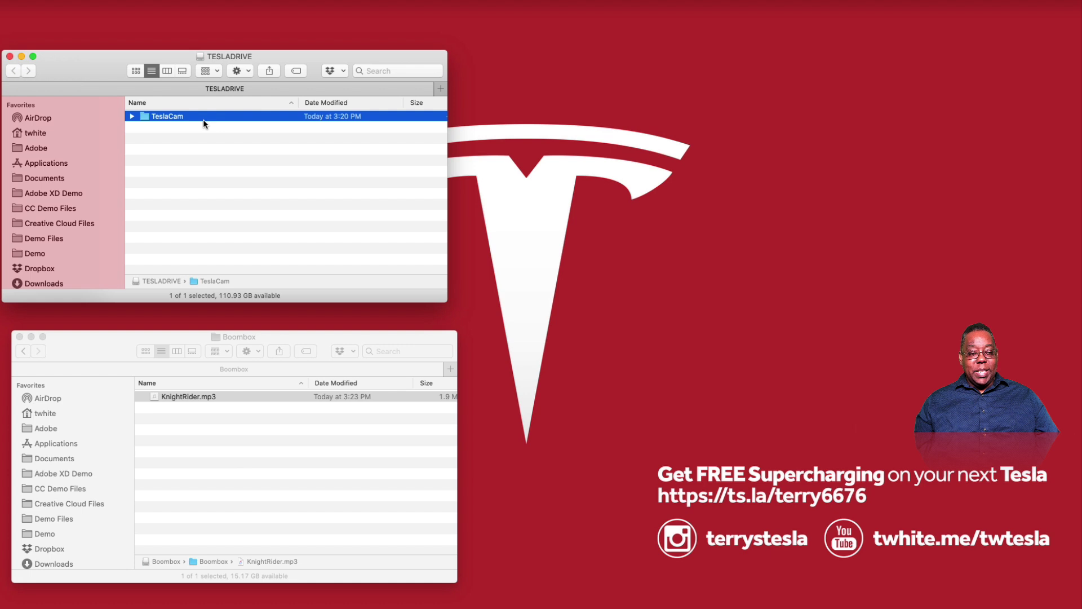
{"action": "left_click", "coordinate": [184, 421]}
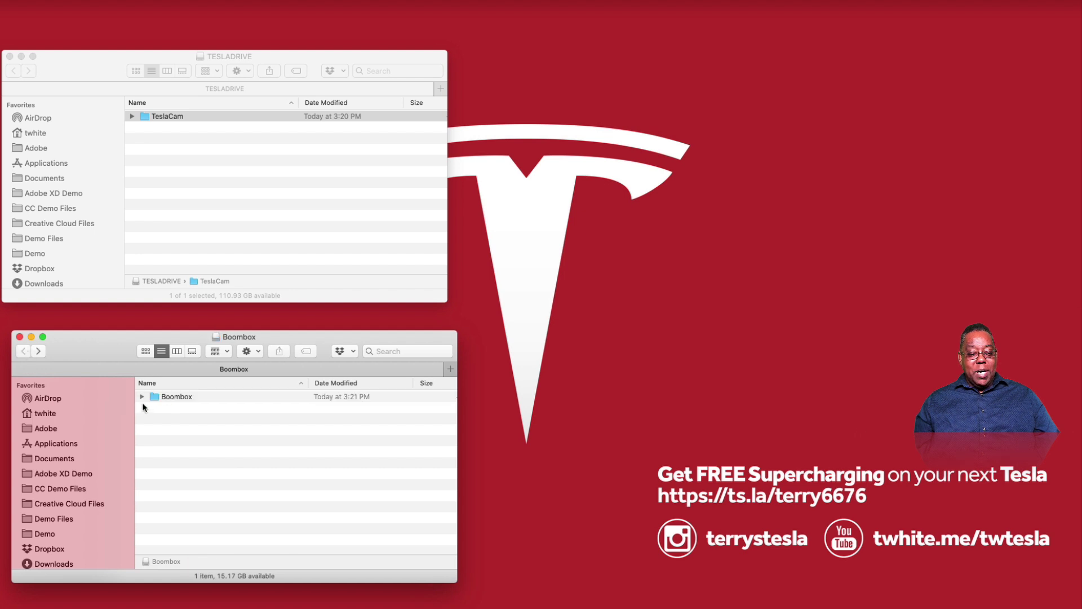
{"action": "left_click", "coordinate": [142, 397]}
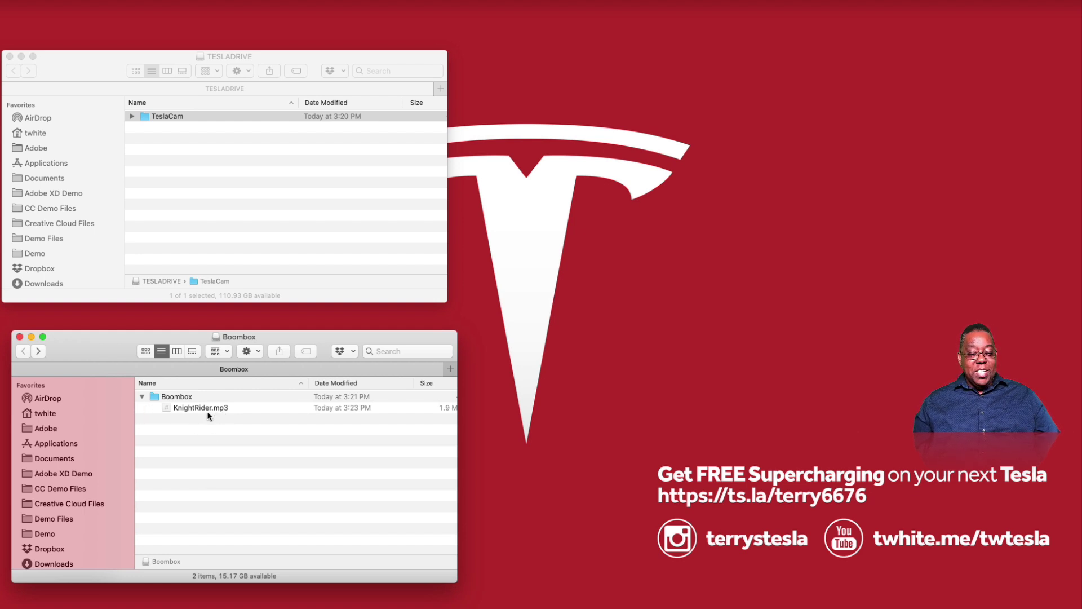
{"action": "left_click", "coordinate": [142, 397]}
Step: Eject TESLADRIVE from the sidebar and choose Eject All to eject both USB volumes
{"action": "scroll", "coordinate": [82, 435], "scroll_direction": "down", "scroll_amount": 10}
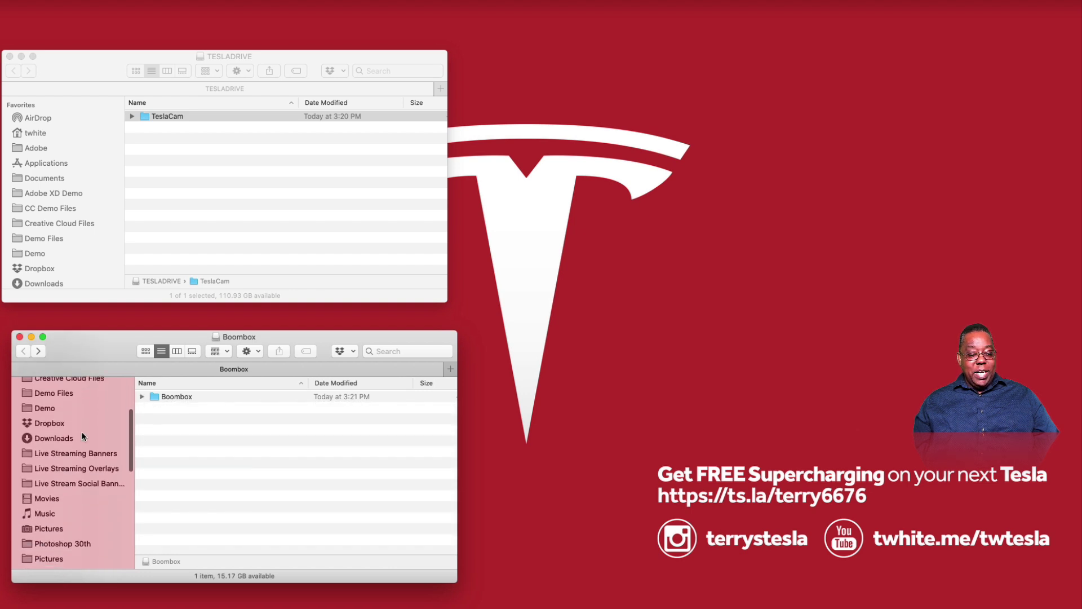
{"action": "scroll", "coordinate": [83, 436], "scroll_direction": "down", "scroll_amount": 5}
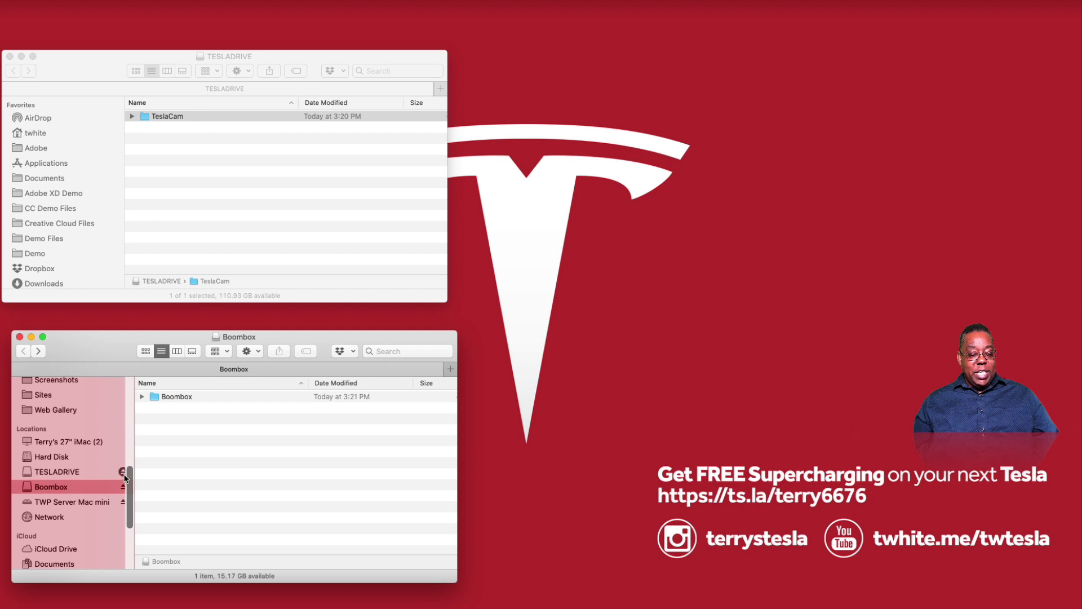
{"action": "left_click", "coordinate": [123, 472]}
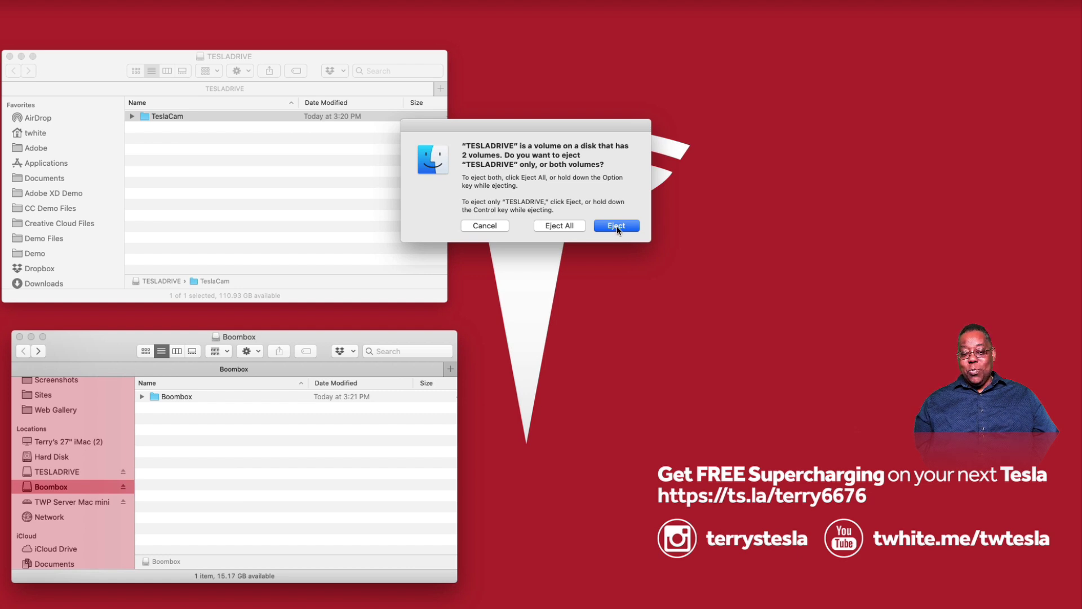
{"action": "left_click", "coordinate": [564, 224]}
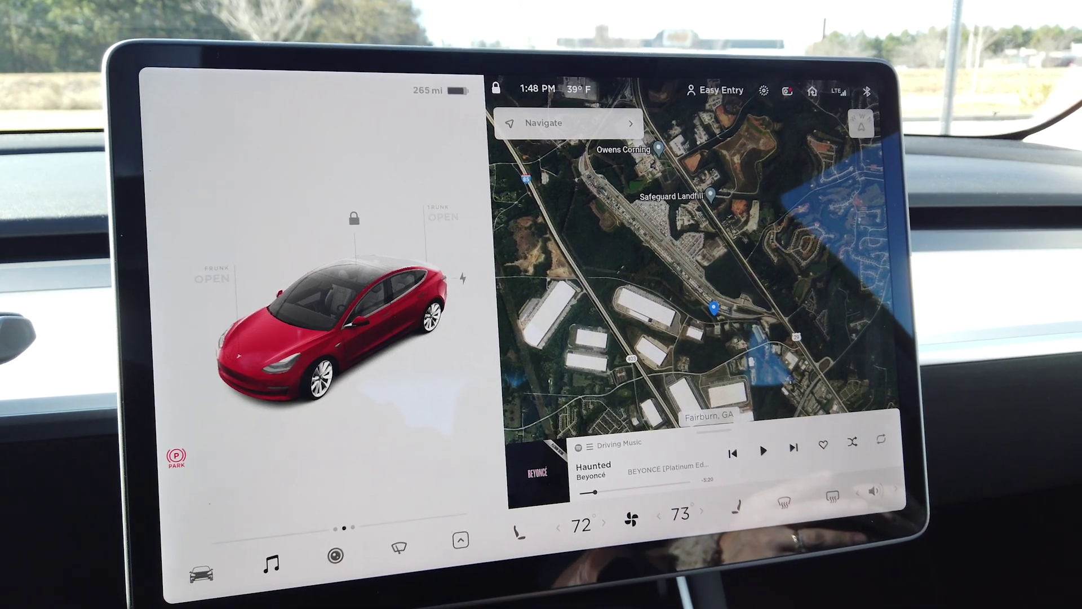
Step: Go to Toybox from the car's app launcher
{"action": "left_click", "coordinate": [454, 522]}
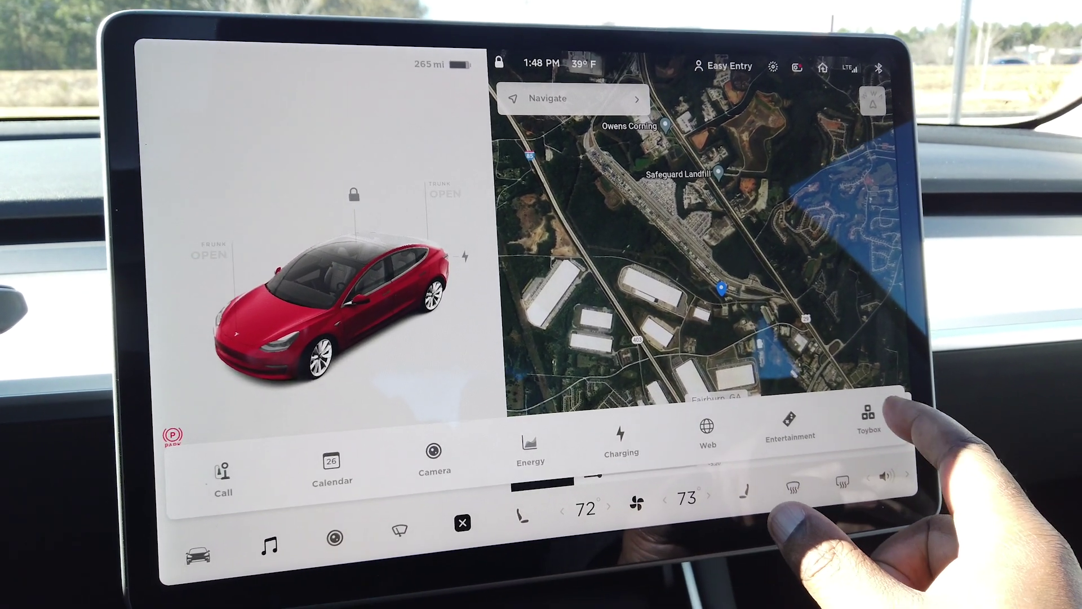
{"action": "left_click", "coordinate": [865, 417]}
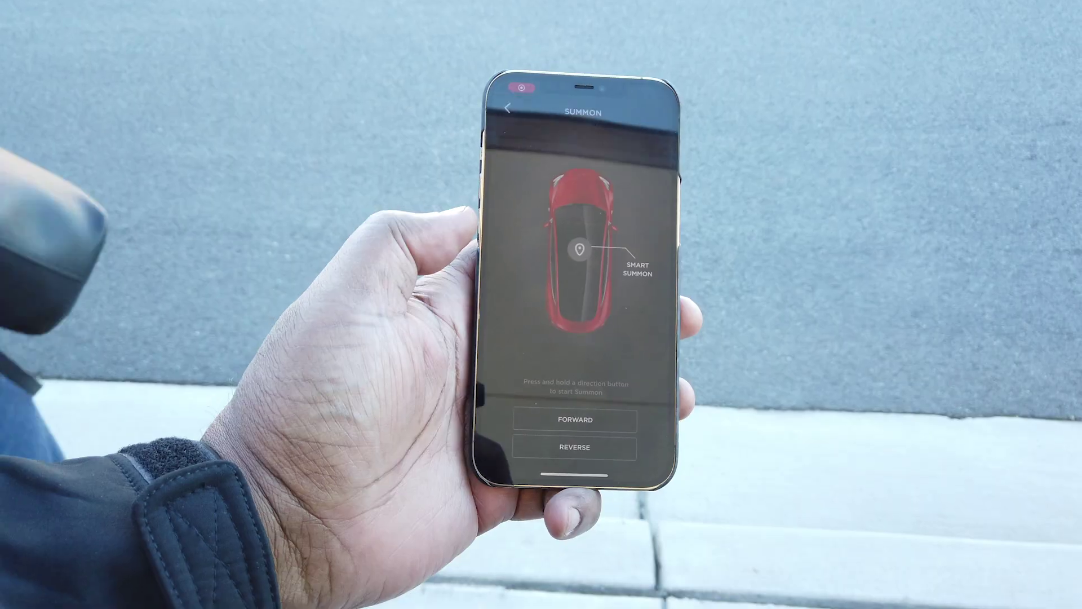
Step: Tap the Smart Summon pin on the Summon screen to bring up the Smart Summon map
{"action": "left_click", "coordinate": [580, 248]}
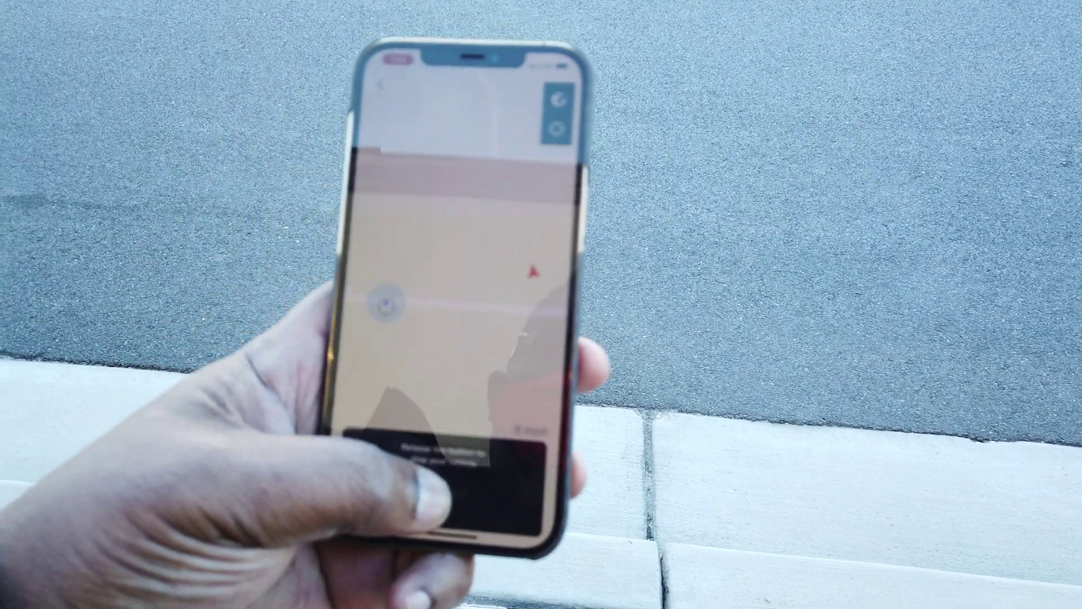